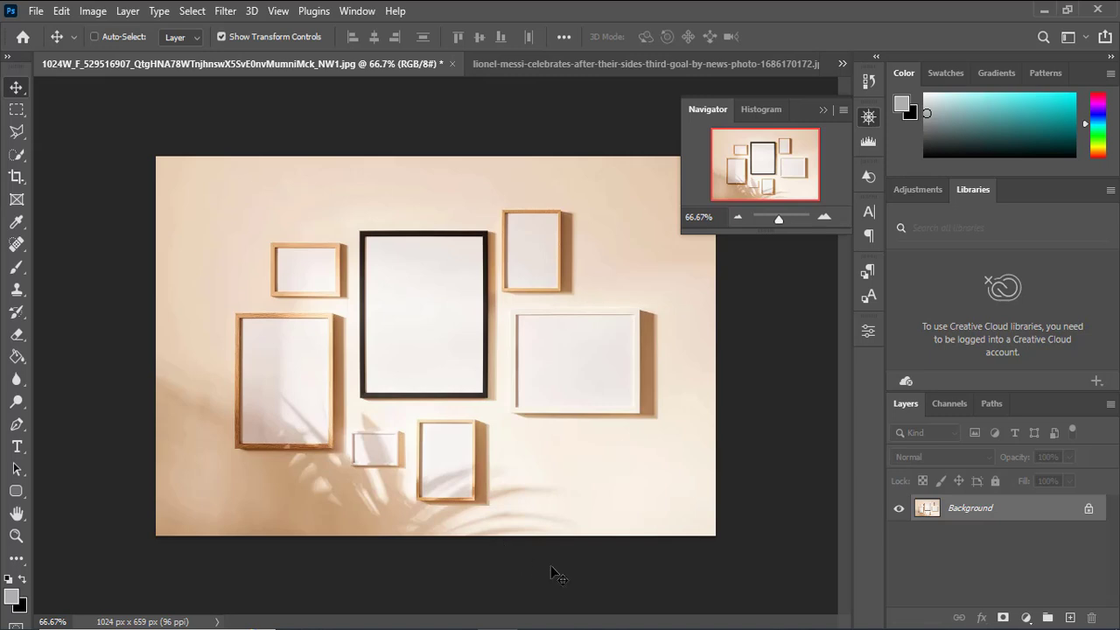
Drag the footballer photo from the Messi document into the mockup and convert it to a smart object
{"action": "left_click", "coordinate": [503, 57]}
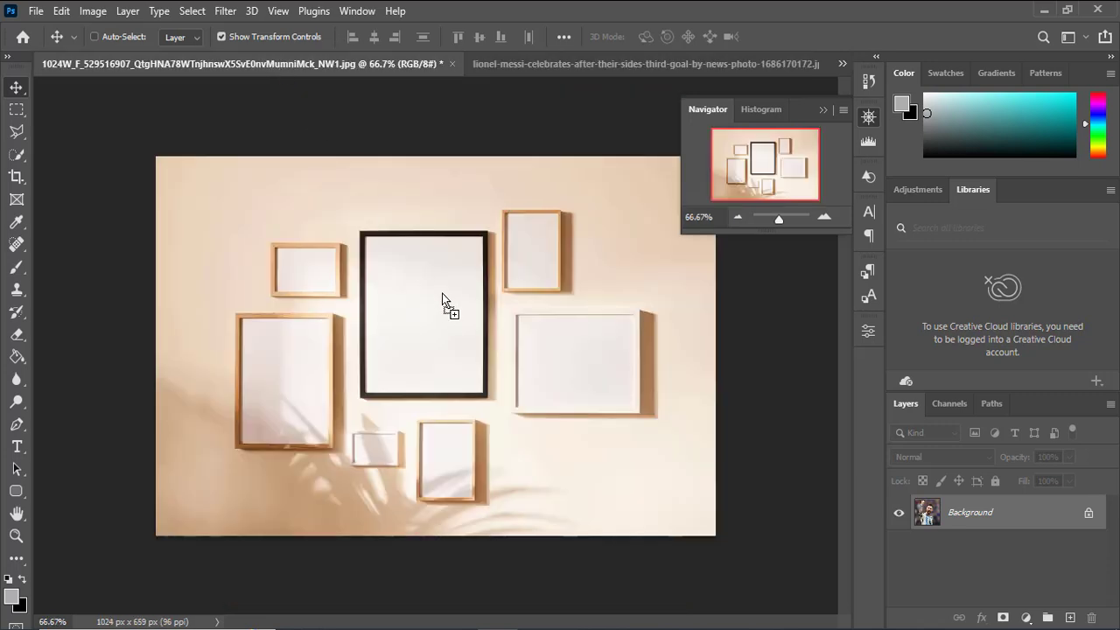
{"action": "left_click_drag", "start_coordinate": [282, 75], "coordinate": [442, 300]}
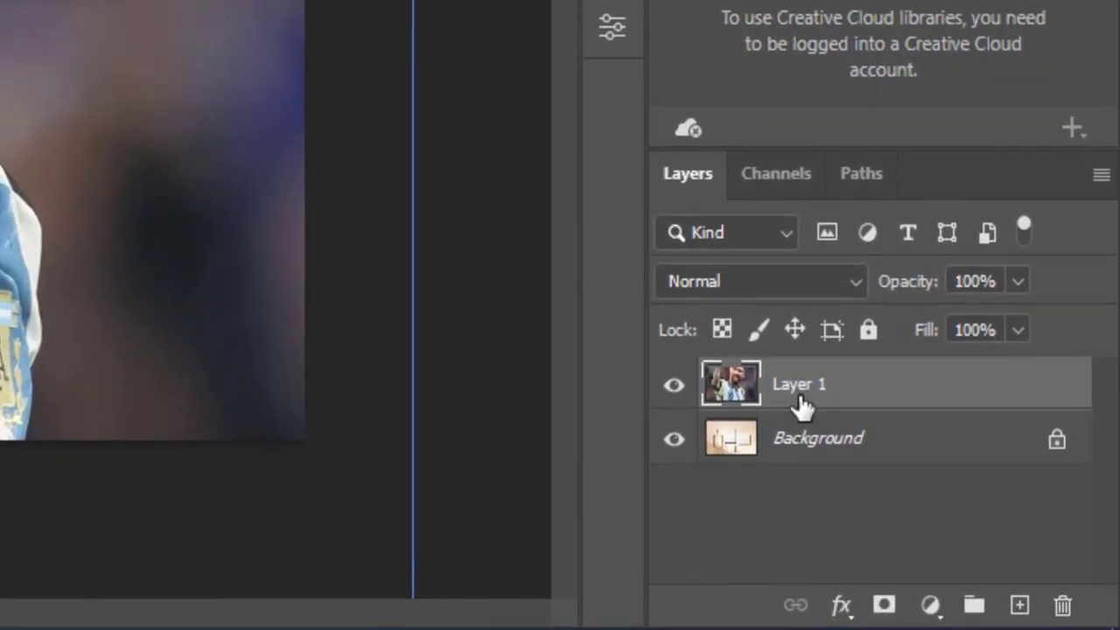
{"action": "right_click", "coordinate": [801, 399]}
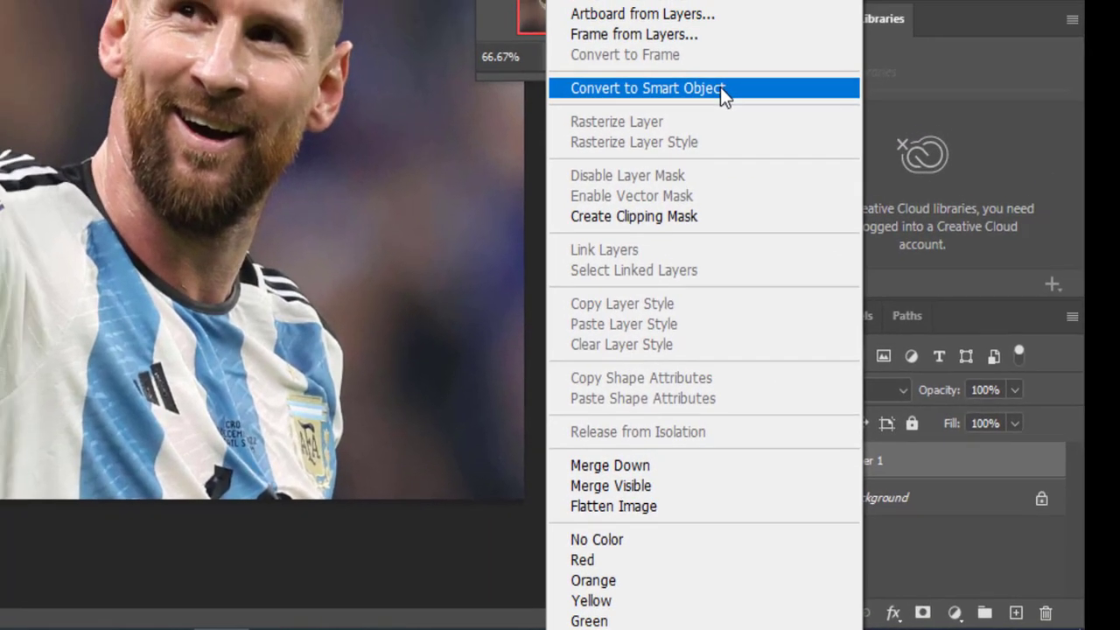
{"action": "left_click", "coordinate": [700, 62]}
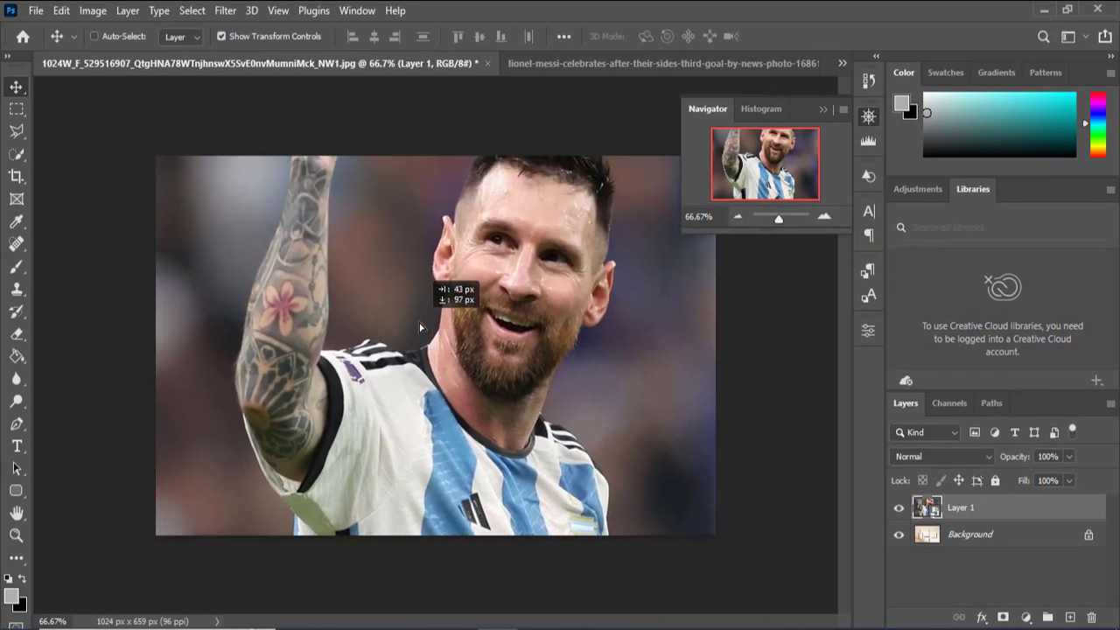
Roughly shrink the photo to quarter size and move it over the left wooden frame
{"action": "left_click_drag", "start_coordinate": [420, 328], "coordinate": [237, 193]}
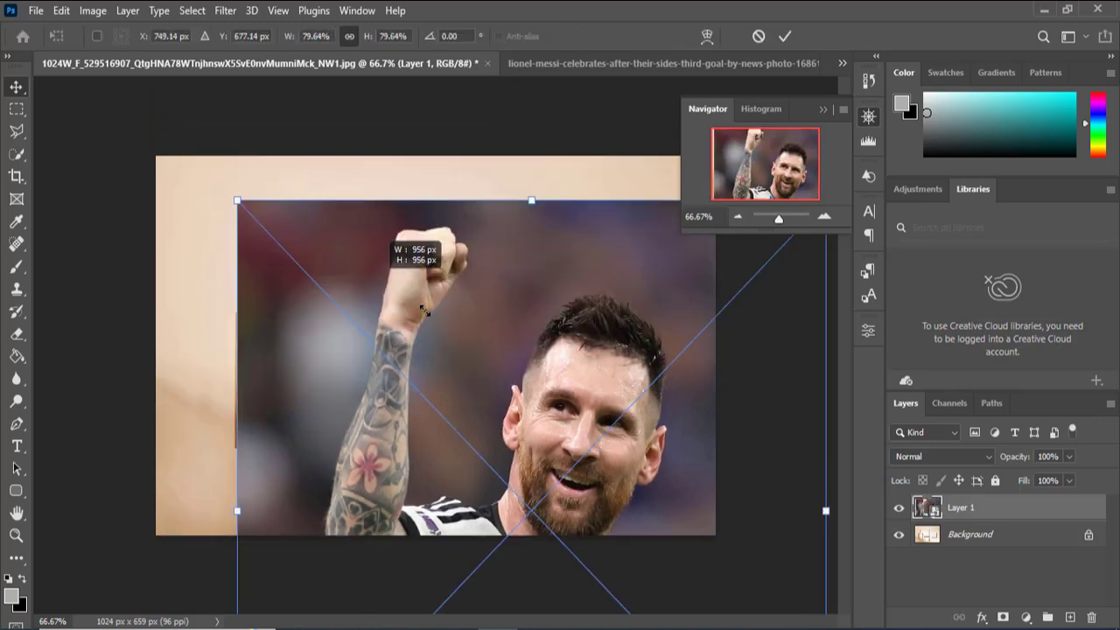
{"action": "left_click_drag", "start_coordinate": [175, 131], "coordinate": [502, 478]}
{"action": "left_click_drag", "start_coordinate": [626, 539], "coordinate": [229, 271]}
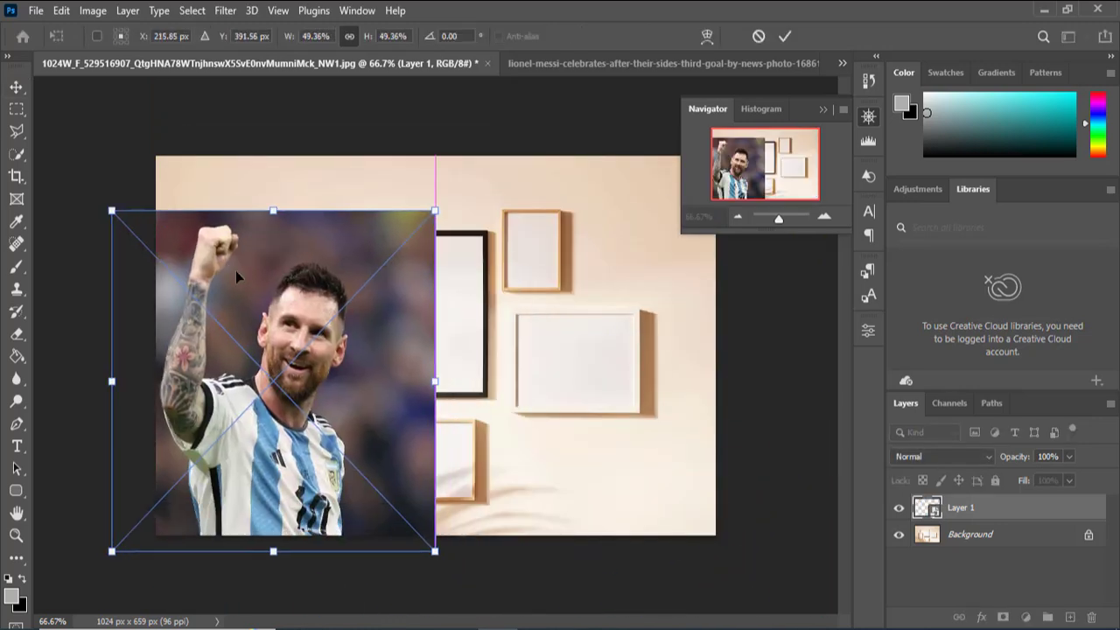
{"action": "left_click_drag", "start_coordinate": [112, 211], "coordinate": [268, 370]}
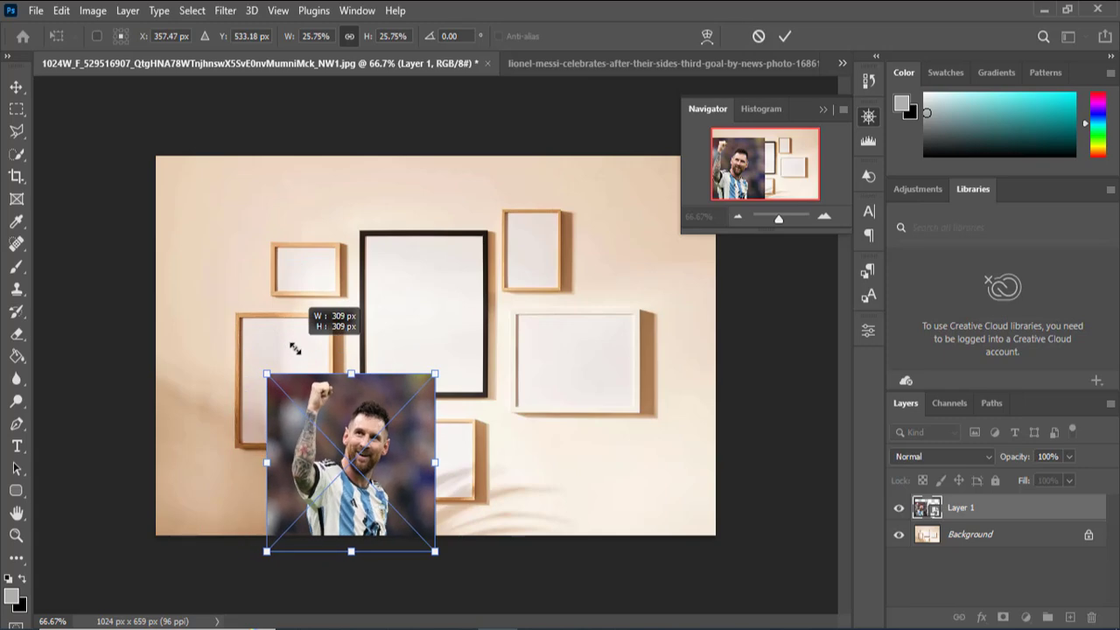
{"action": "left_click_drag", "start_coordinate": [328, 389], "coordinate": [279, 333]}
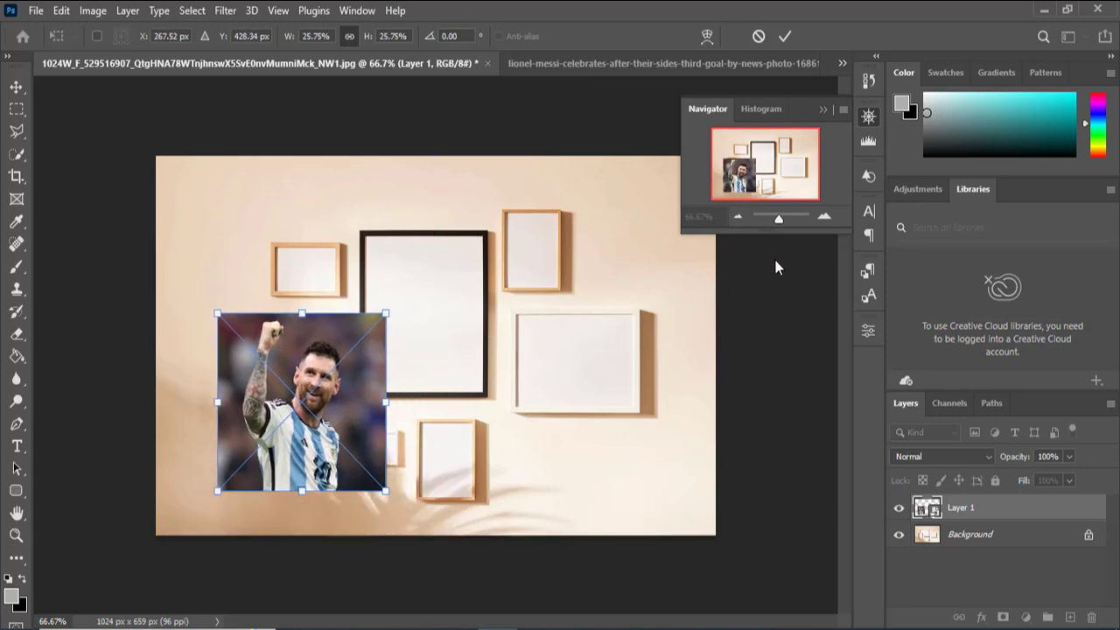
{"action": "left_click", "coordinate": [825, 216]}
{"action": "left_click", "coordinate": [824, 216]}
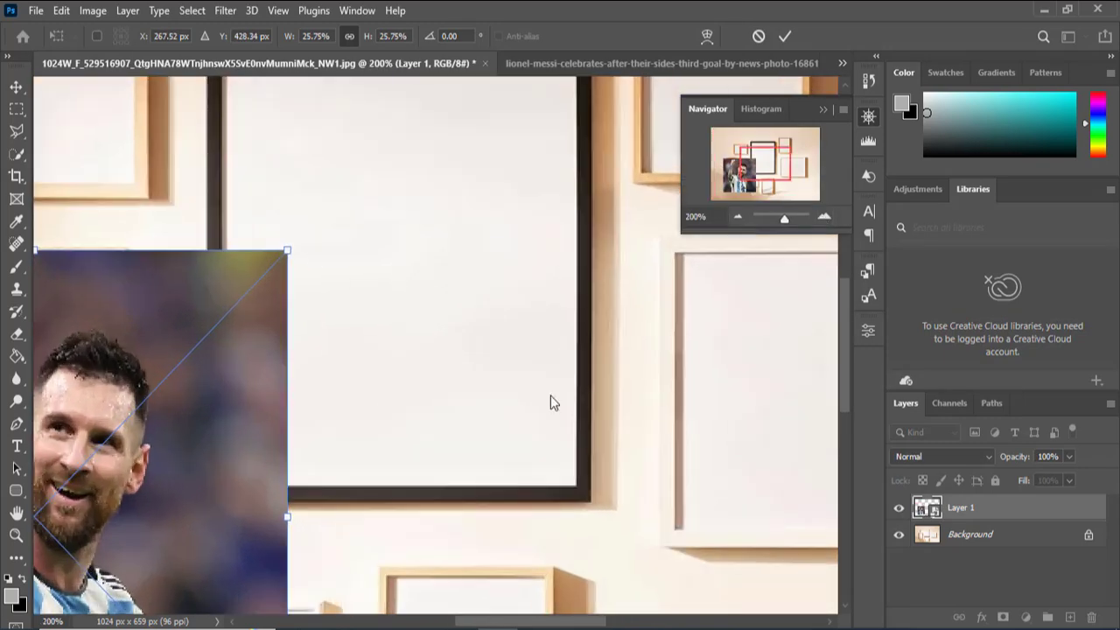
Fine-tune the photo to about 19% so it fits the frame's width and top, then commit
{"action": "scroll", "coordinate": [551, 395], "scroll_direction": "down", "scroll_amount": 2}
{"action": "scroll", "coordinate": [525, 416], "scroll_direction": "down", "scroll_amount": 1}
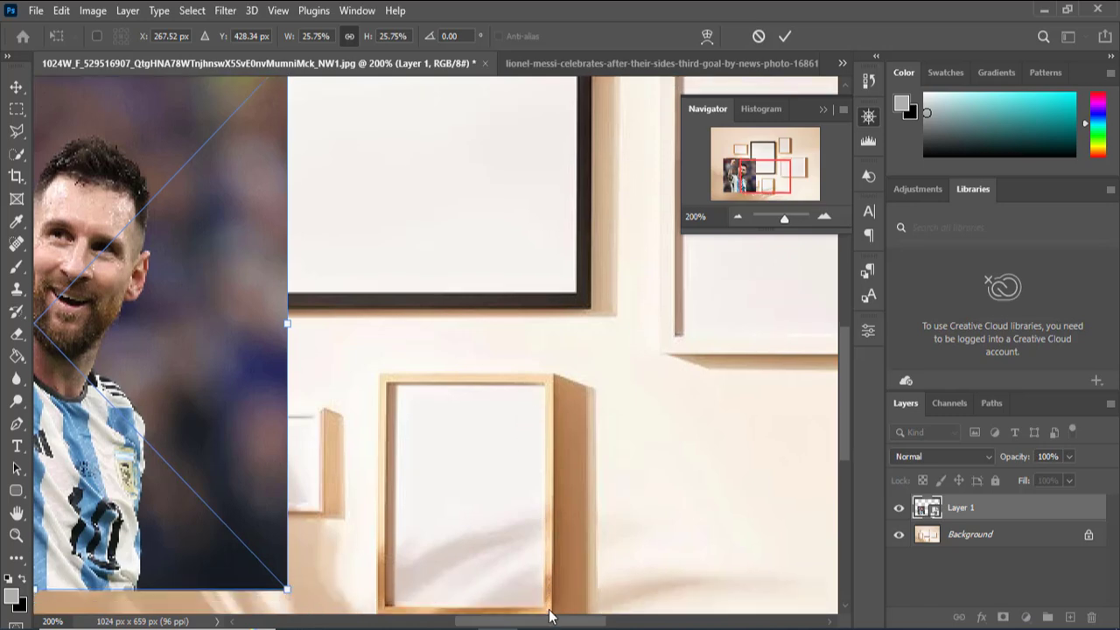
{"action": "left_click_drag", "start_coordinate": [544, 622], "coordinate": [486, 622]}
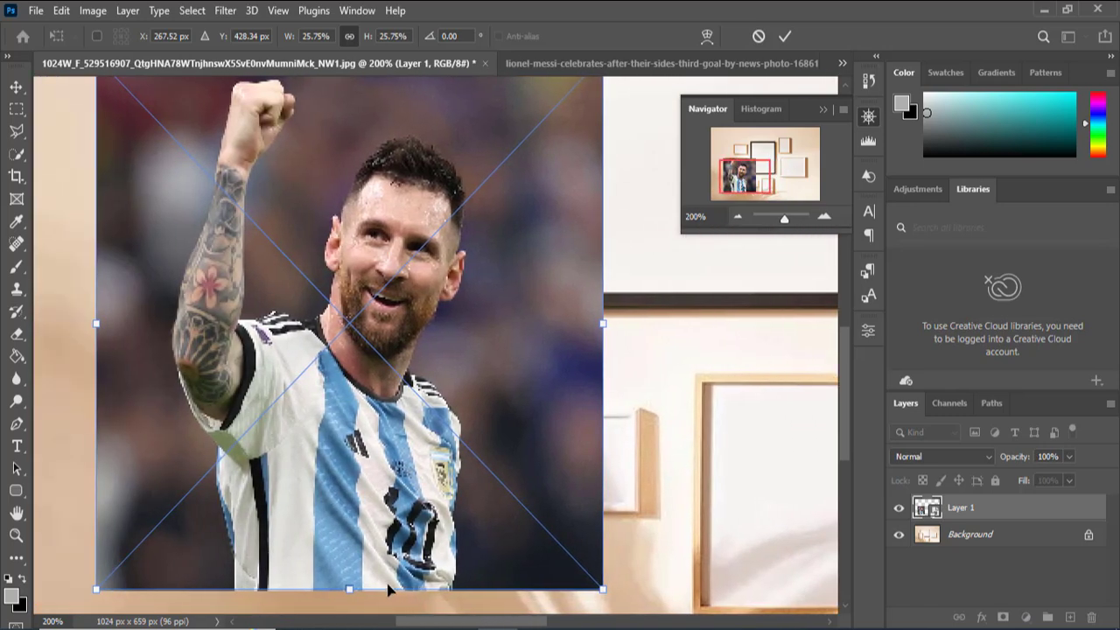
{"action": "left_click_drag", "start_coordinate": [350, 591], "coordinate": [341, 453]}
{"action": "scroll", "coordinate": [341, 464], "scroll_direction": "up", "scroll_amount": 2}
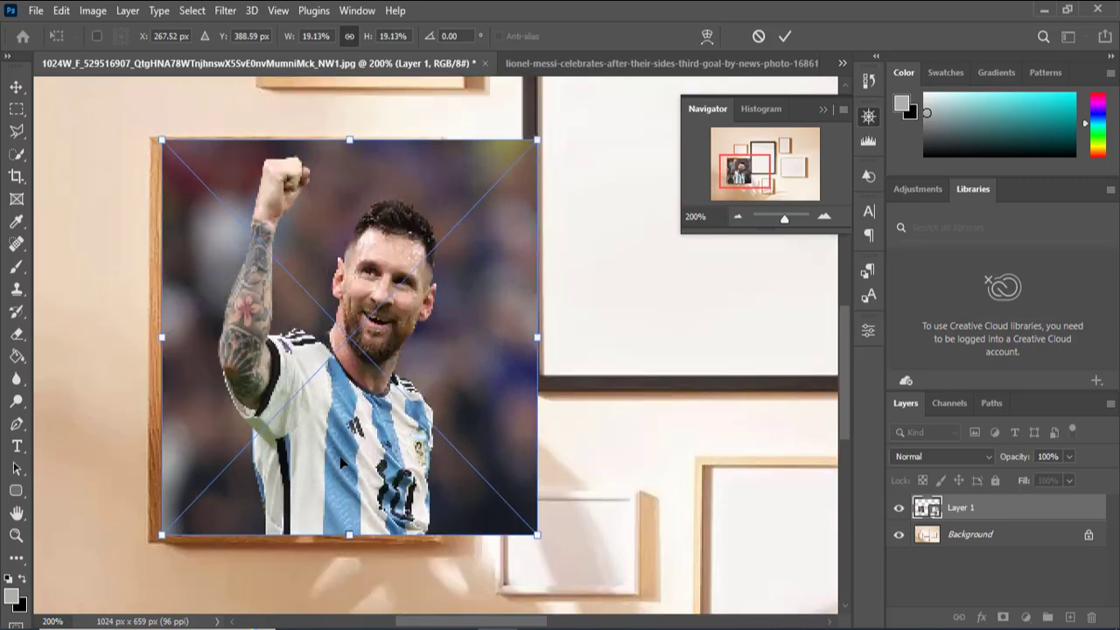
{"action": "left_click_drag", "start_coordinate": [348, 142], "coordinate": [347, 146]}
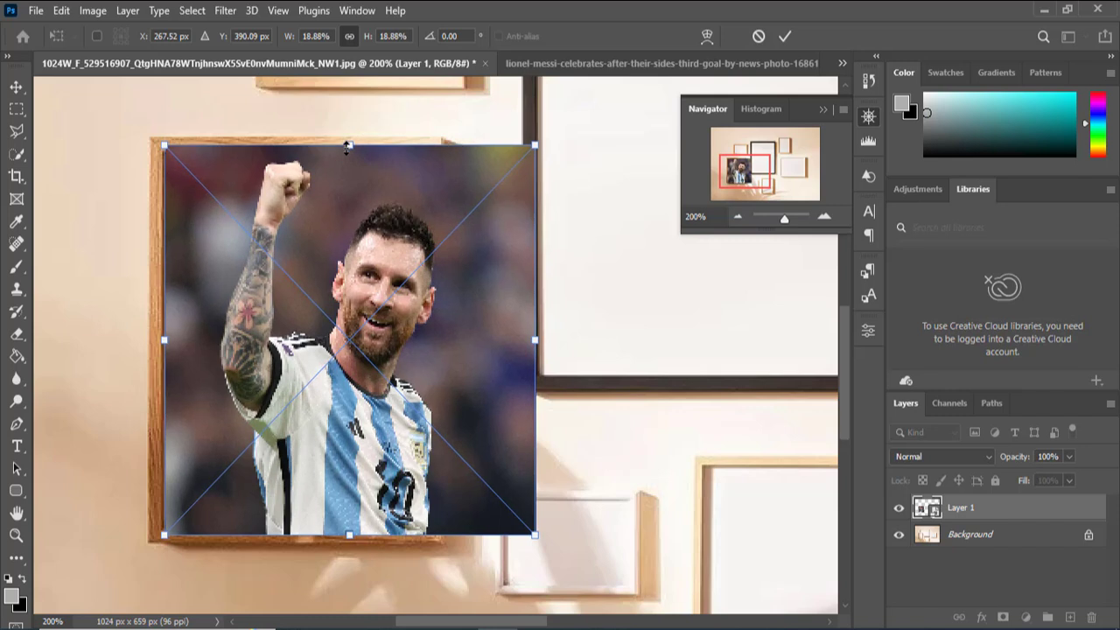
{"action": "key", "text": "Left"}
{"action": "key", "text": "Left"}
{"action": "key", "text": "Left"}
{"action": "key", "text": "Left"}
{"action": "key", "text": "Left"}
{"action": "key", "text": "Left"}
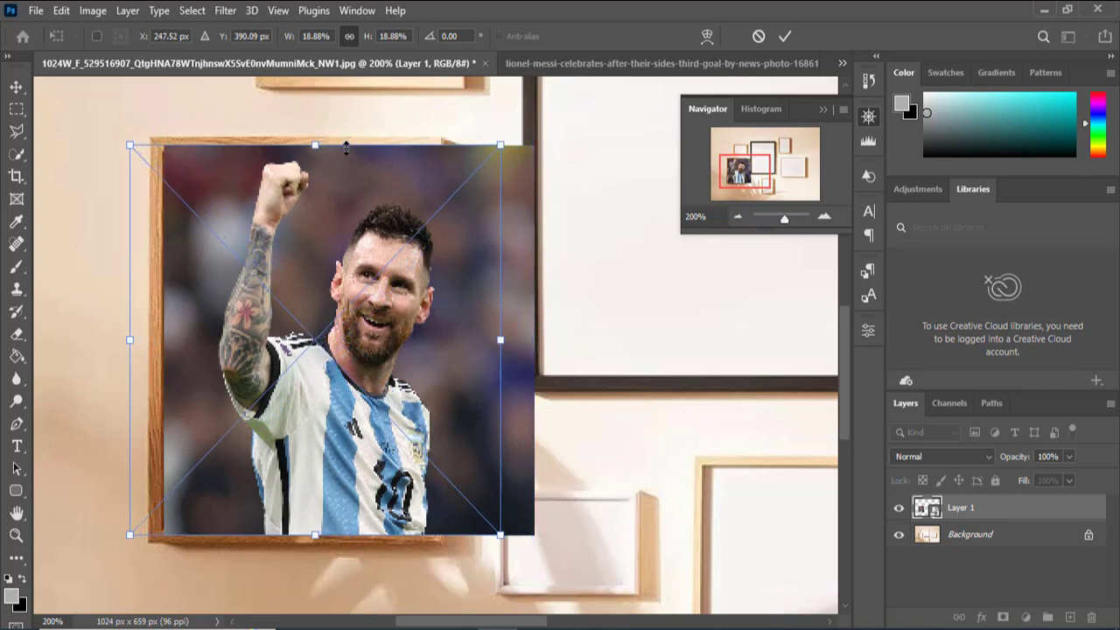
{"action": "key", "text": "Left"}
{"action": "key", "text": "Left"}
{"action": "key", "text": "Left"}
{"action": "key", "text": "Right"}
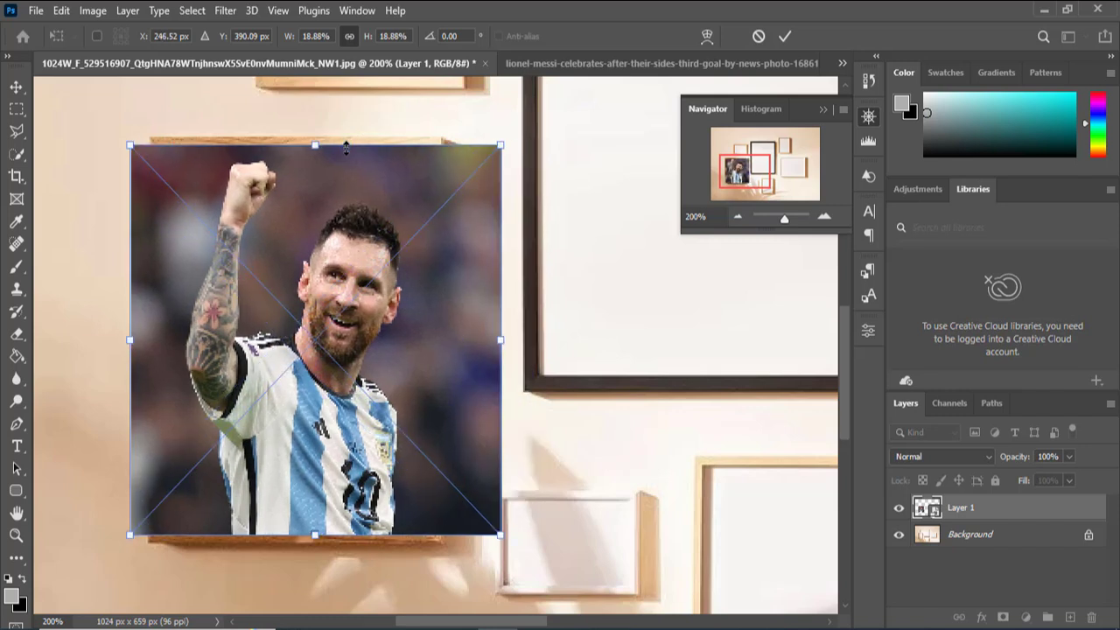
{"action": "key", "text": "Return"}
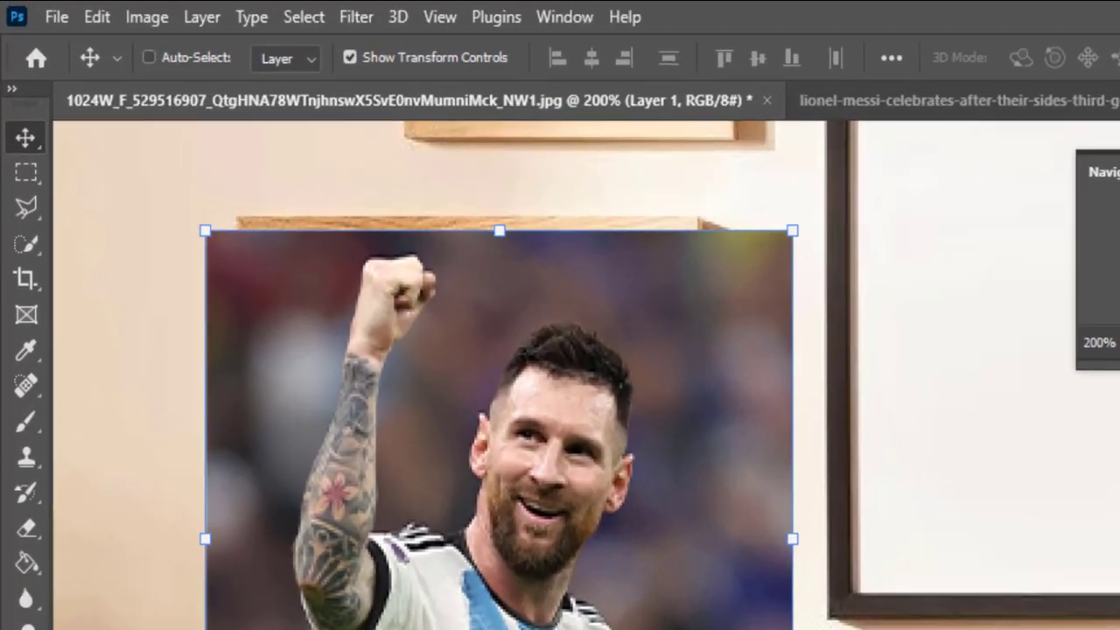
With Layer 1 hidden, Polygonal-Lasso the left frame's four inner corners, then unhide the photo
{"action": "left_click", "coordinate": [898, 507]}
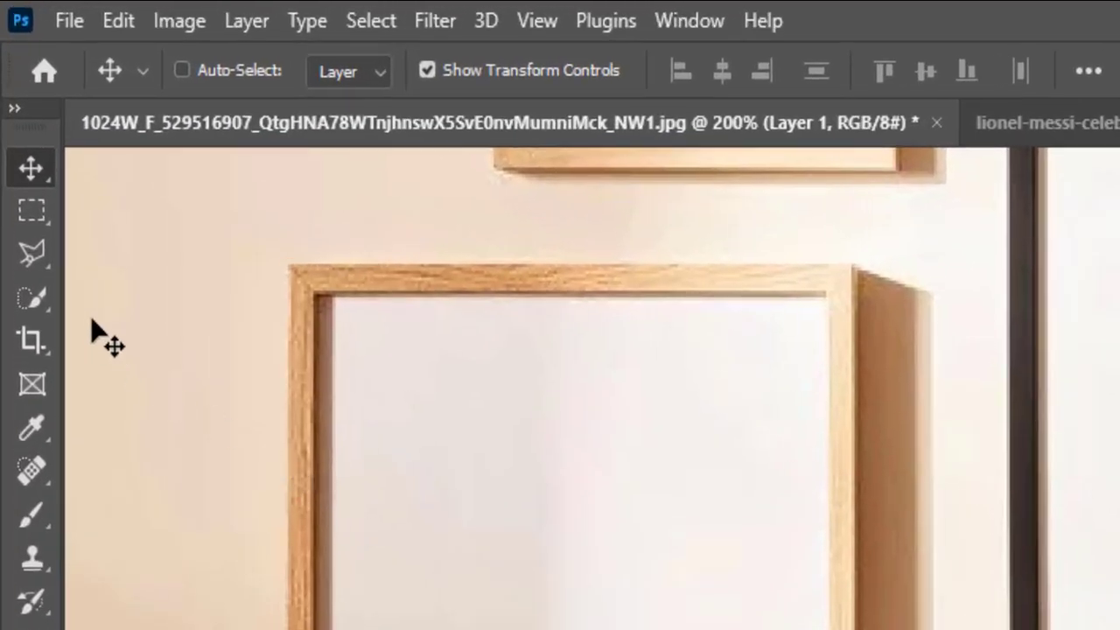
{"action": "left_click", "coordinate": [36, 251]}
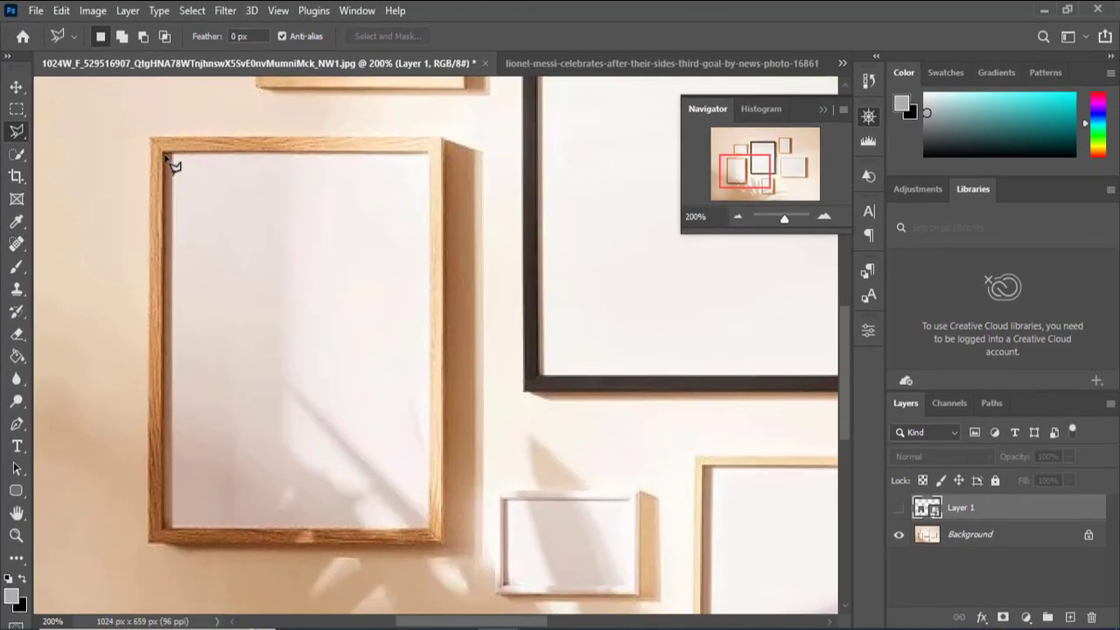
{"action": "left_click", "coordinate": [164, 156]}
{"action": "left_click", "coordinate": [429, 156]}
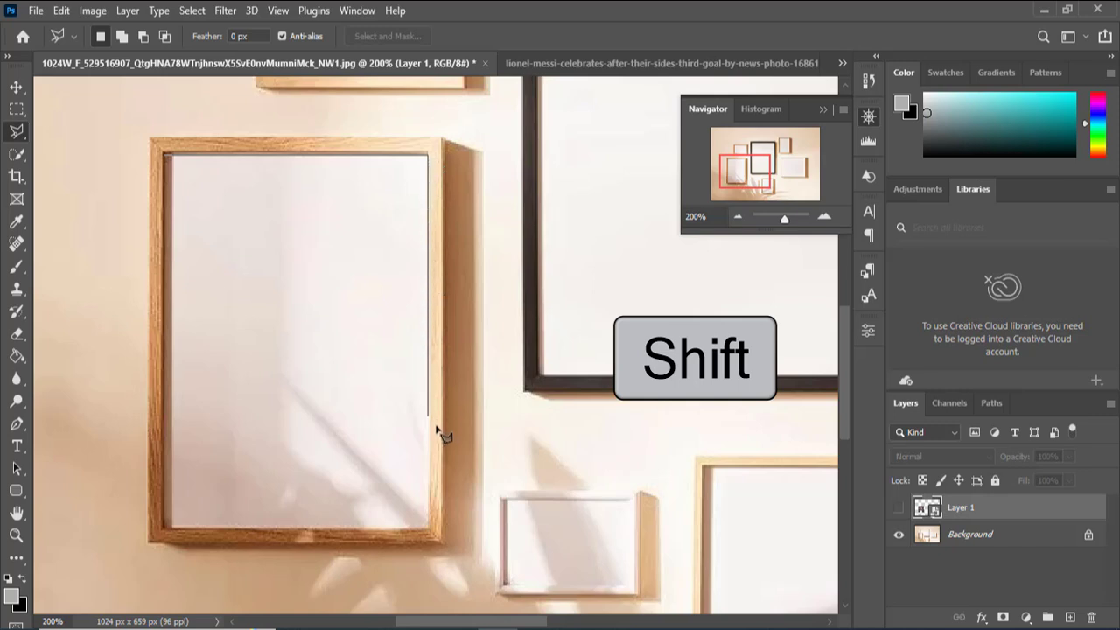
{"action": "left_click", "coordinate": [428, 528]}
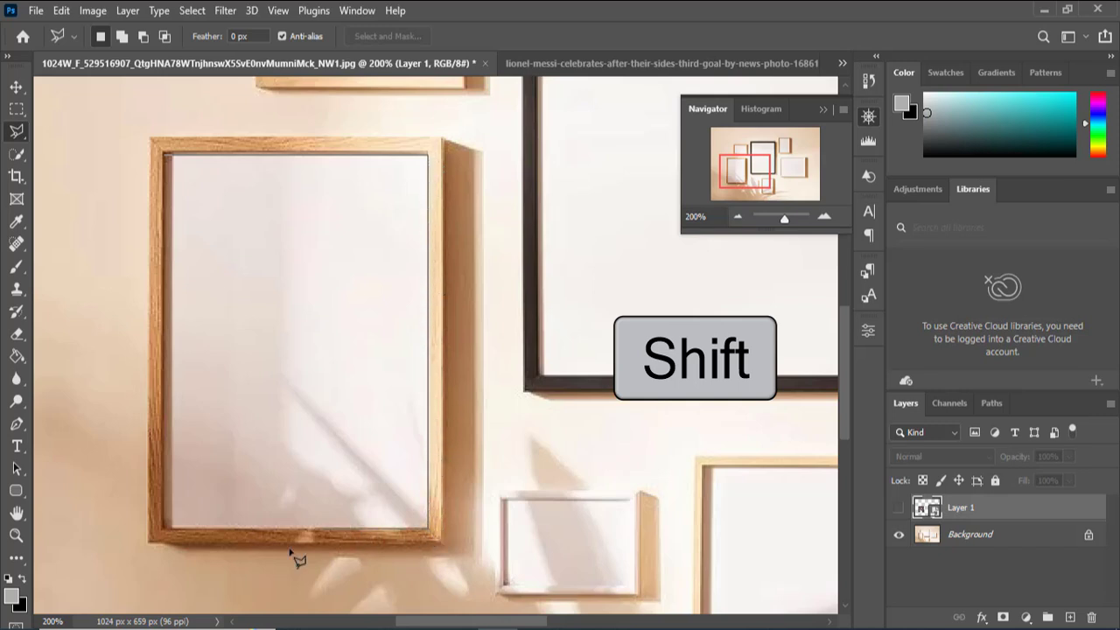
{"action": "left_click", "coordinate": [163, 529]}
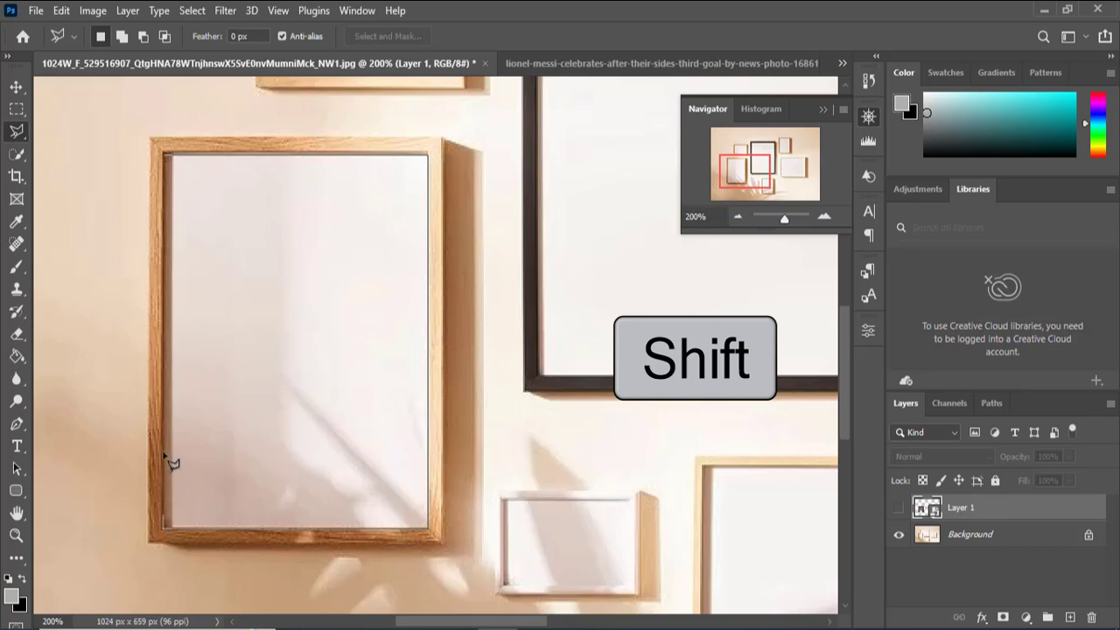
{"action": "left_click", "coordinate": [166, 158]}
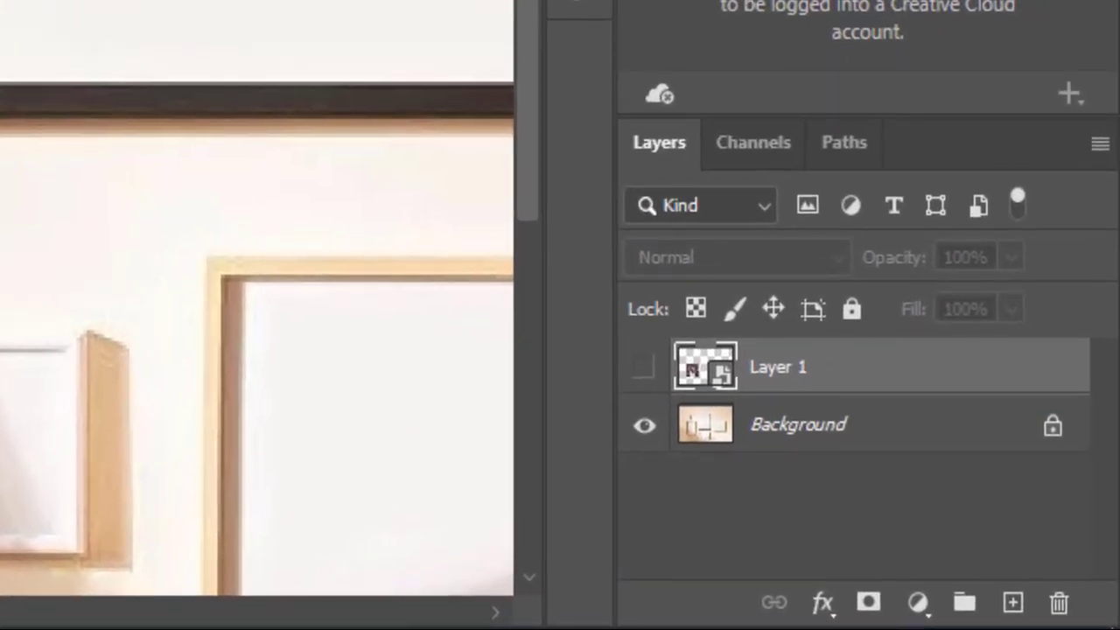
{"action": "left_click", "coordinate": [644, 374]}
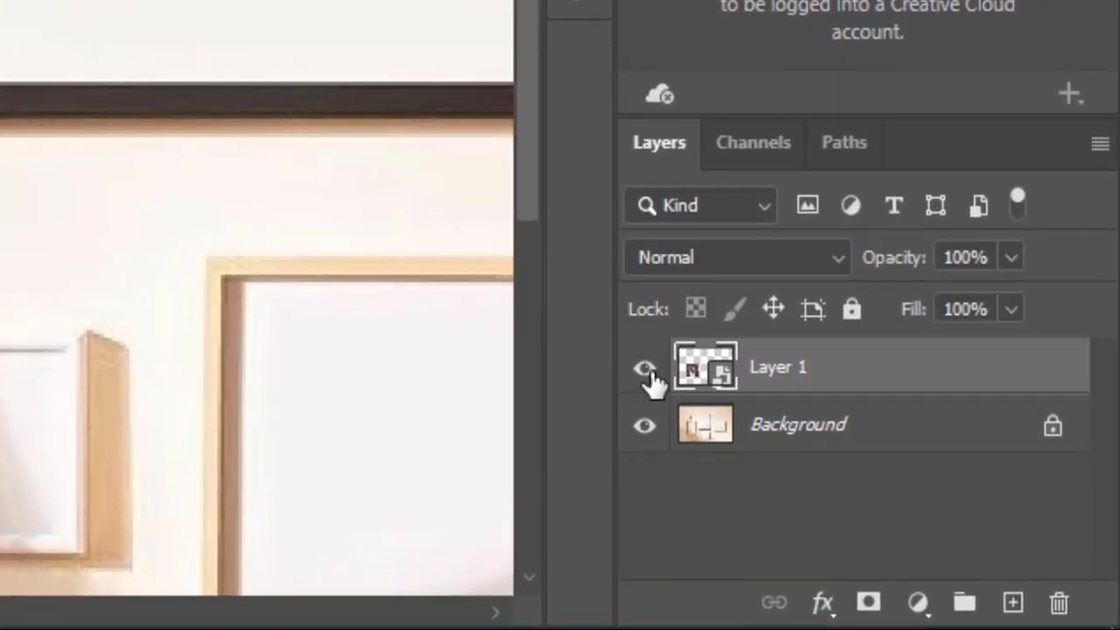
Add a layer mask to Layer 1, load it as a selection, and select the Background layer
{"action": "left_click", "coordinate": [871, 605]}
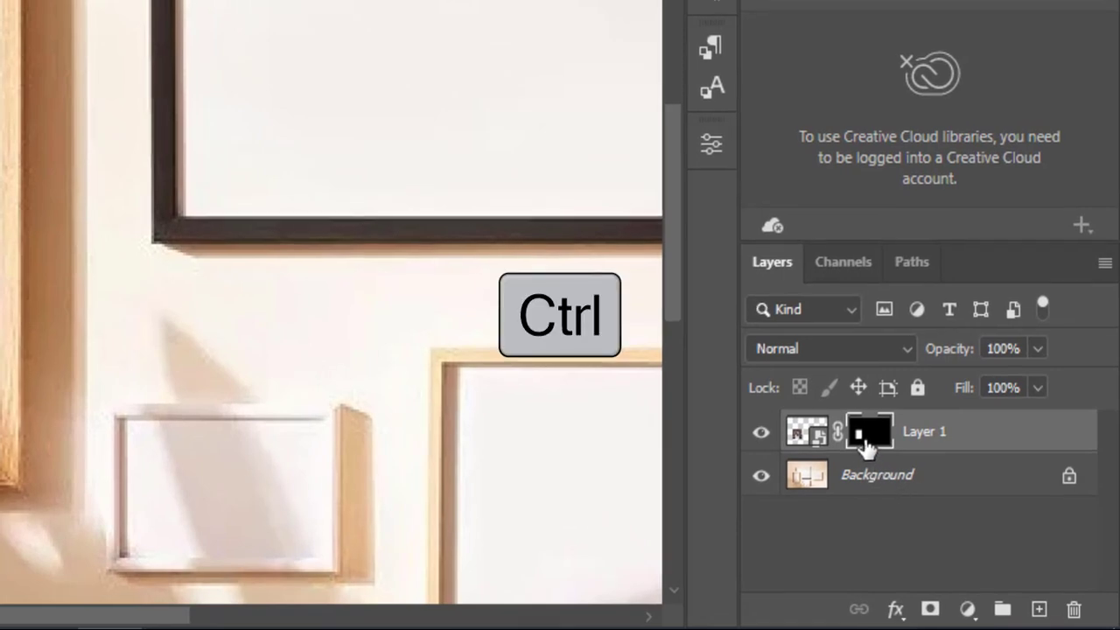
{"action": "left_click", "coordinate": [869, 453], "text": "ctrl"}
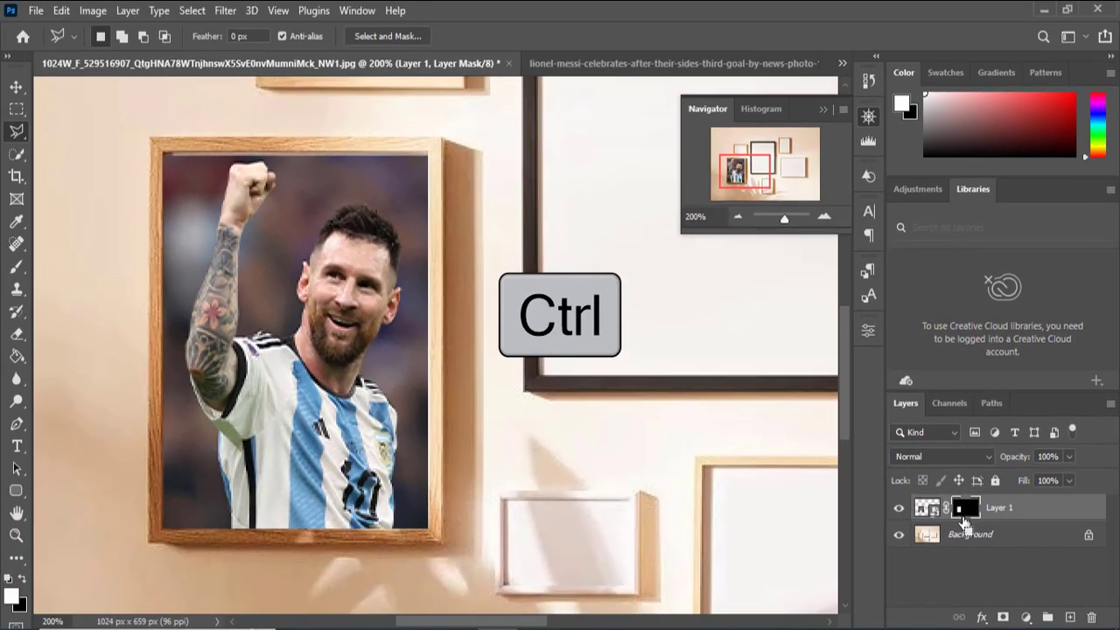
{"action": "left_click", "coordinate": [965, 517], "text": "ctrl"}
{"action": "left_click", "coordinate": [962, 541]}
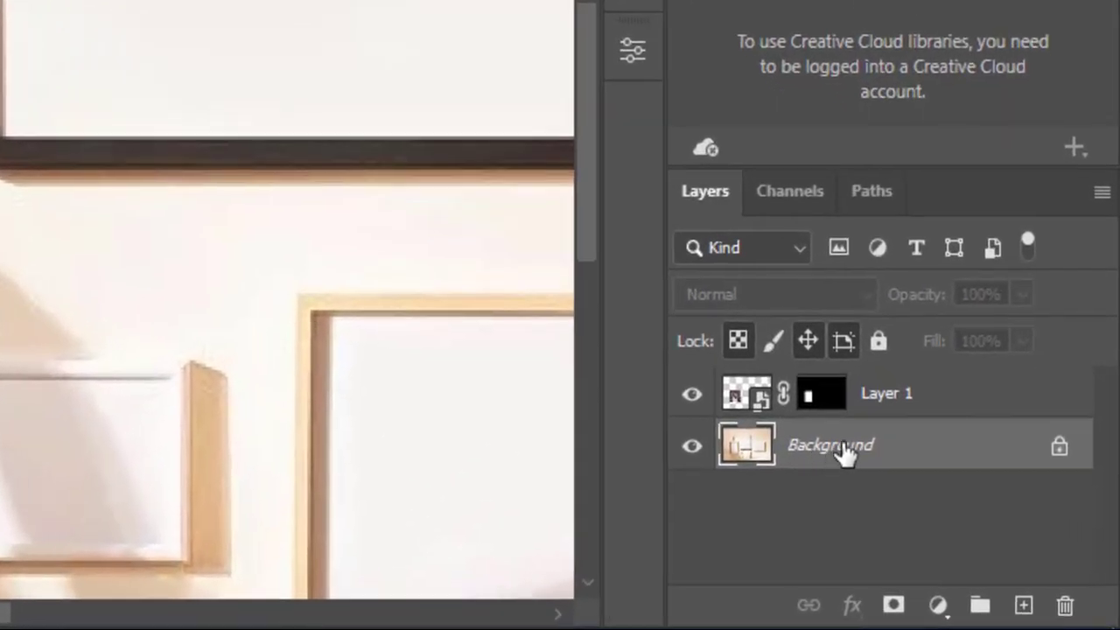
Copy the frame-shaped wall area to a new layer named 'highlight'
{"action": "key", "text": "ctrl+j"}
{"action": "double_click", "coordinate": [827, 446]}
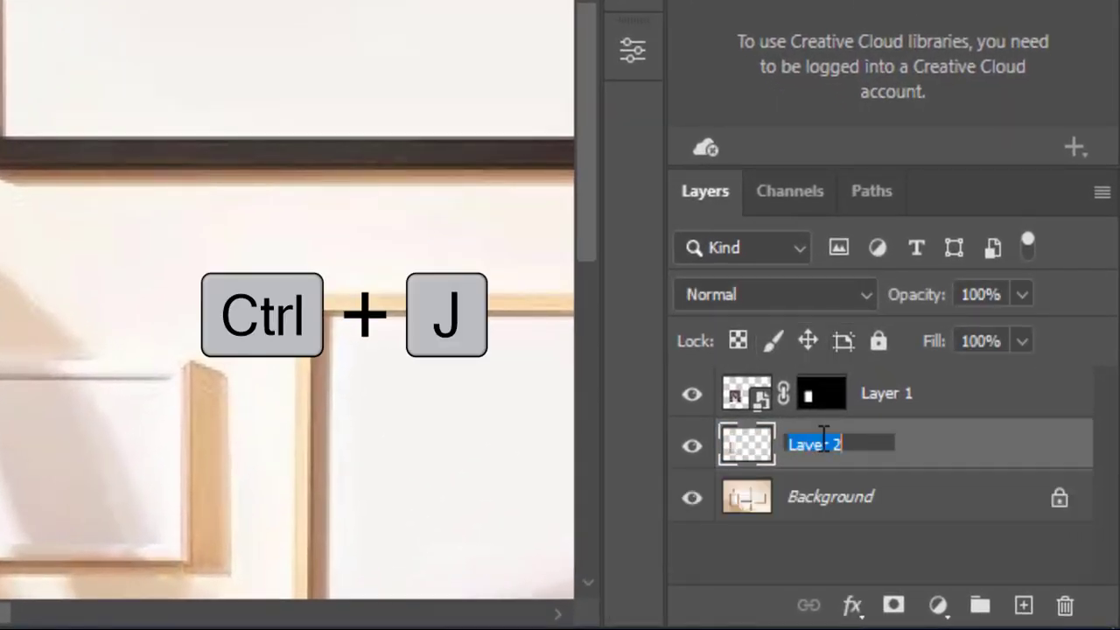
{"action": "type", "text": "highli"}
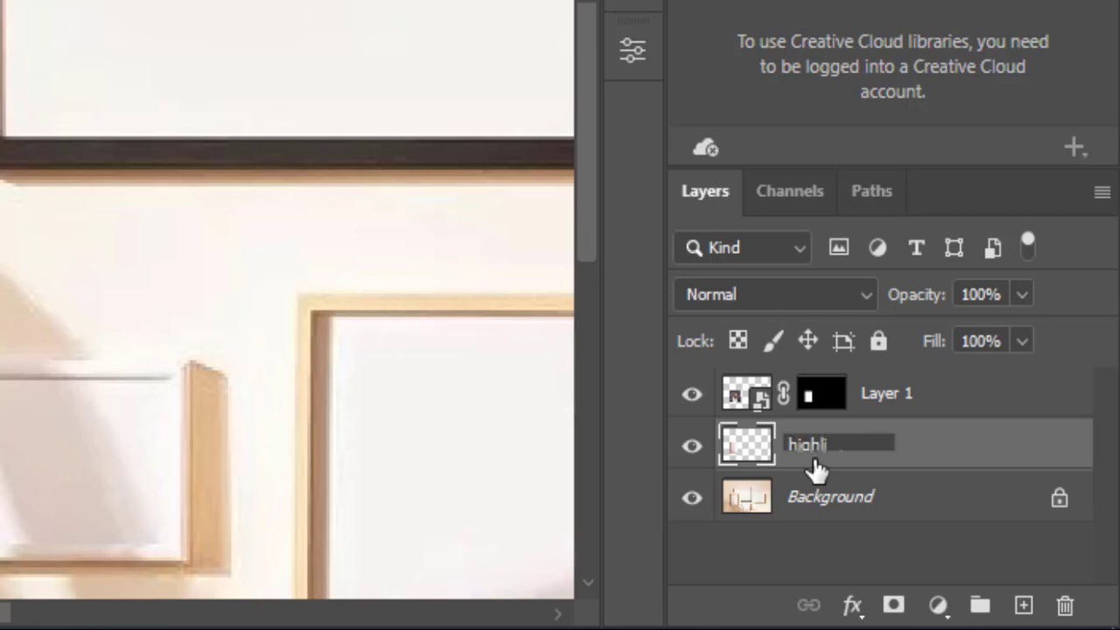
{"action": "type", "text": "ght"}
{"action": "key", "text": "Return"}
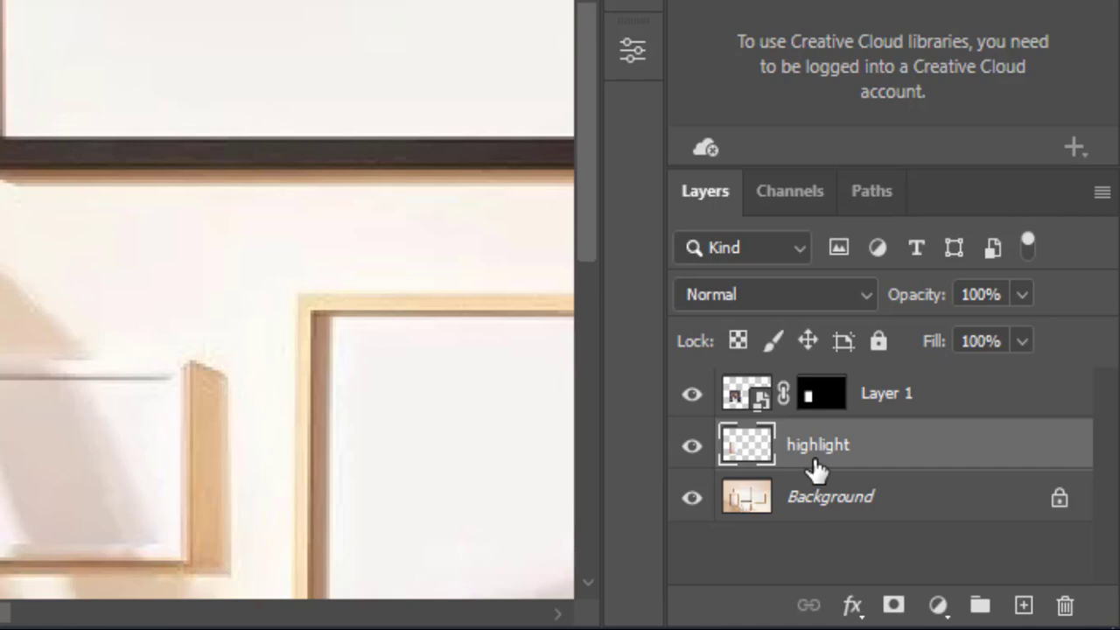
{"action": "left_click", "coordinate": [810, 403], "text": "ctrl"}
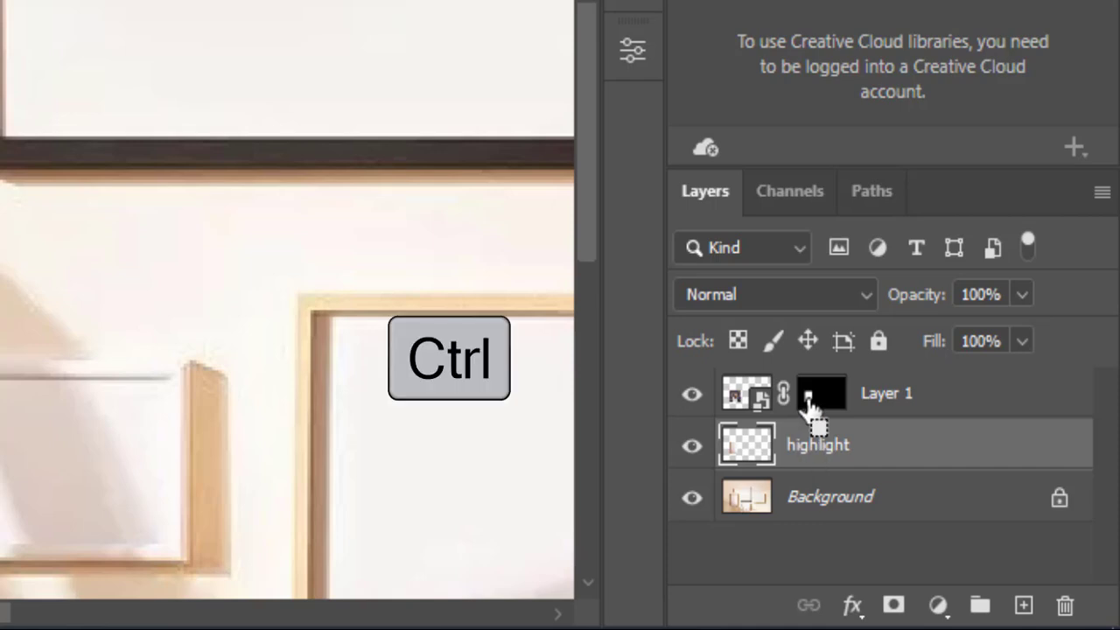
Duplicate the Background layer as a new layer named 'shadow'
{"action": "left_click", "coordinate": [808, 508]}
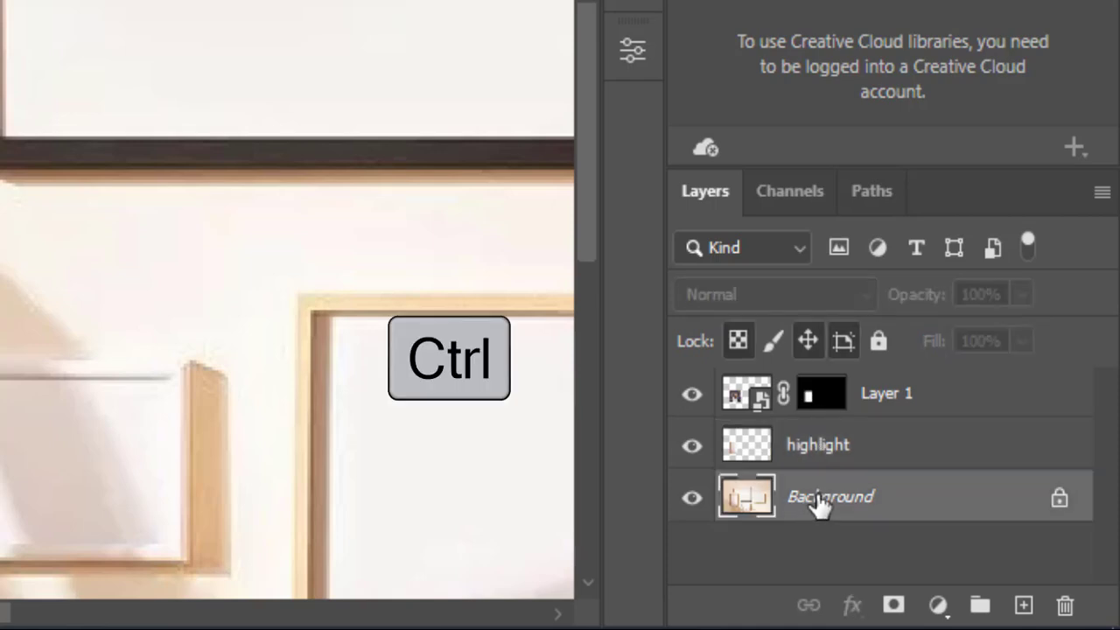
{"action": "key", "text": "ctrl+j"}
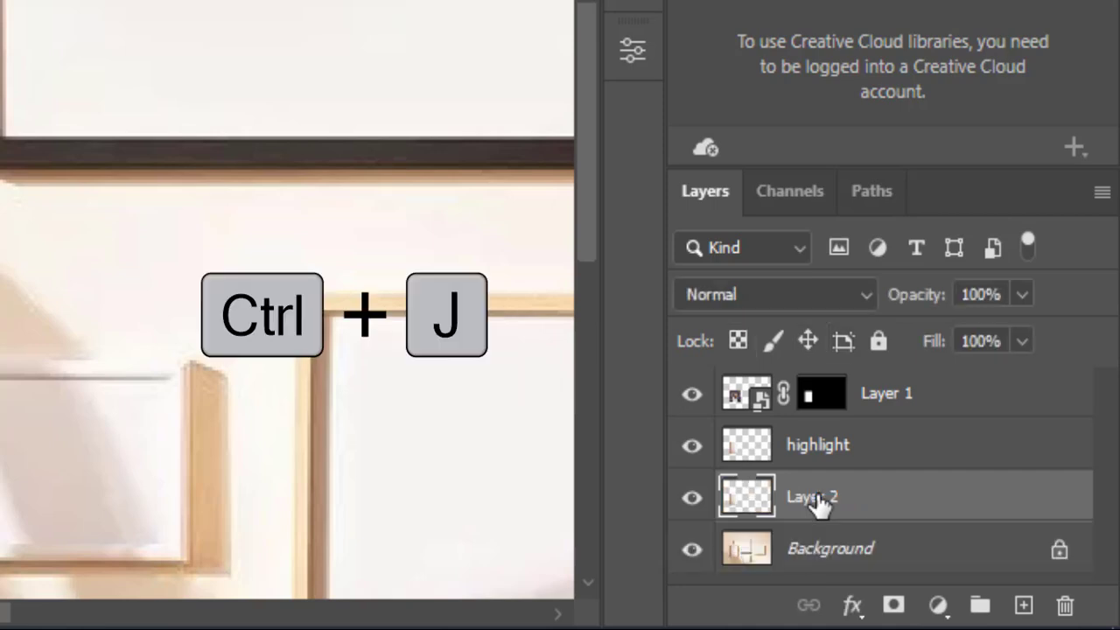
{"action": "double_click", "coordinate": [818, 501]}
{"action": "type", "text": "s"}
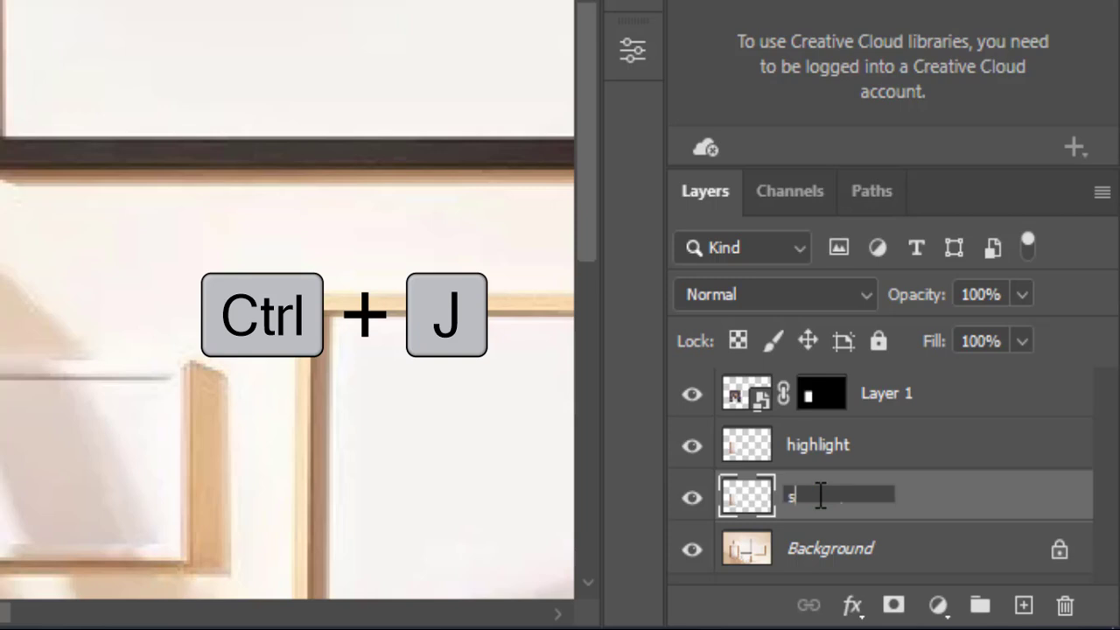
{"action": "type", "text": "ha"}
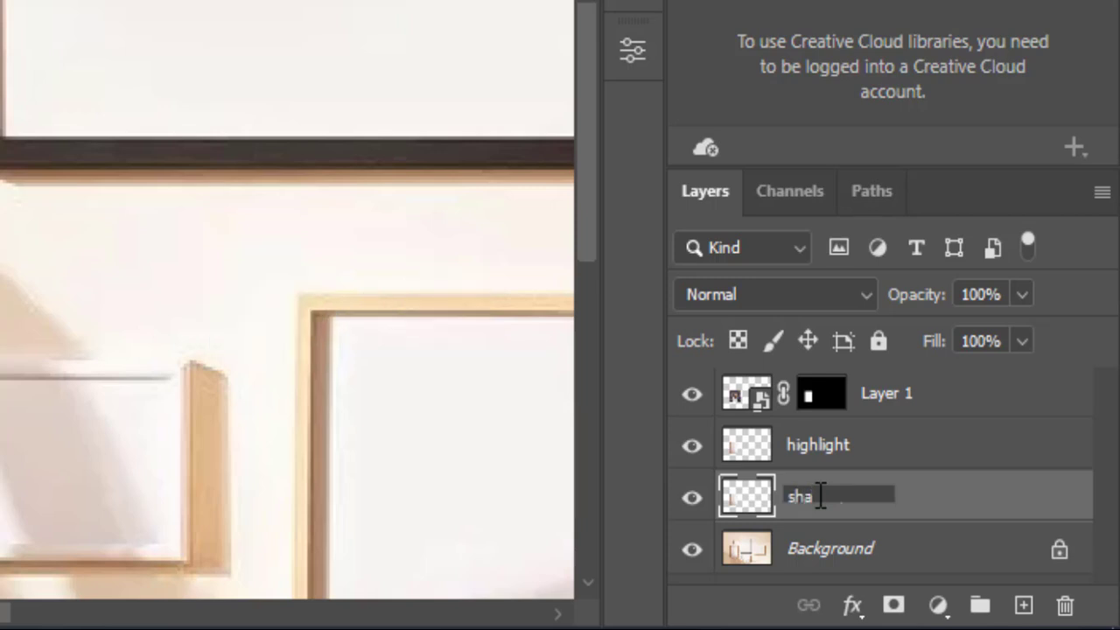
{"action": "type", "text": "dow"}
{"action": "key", "text": "Return"}
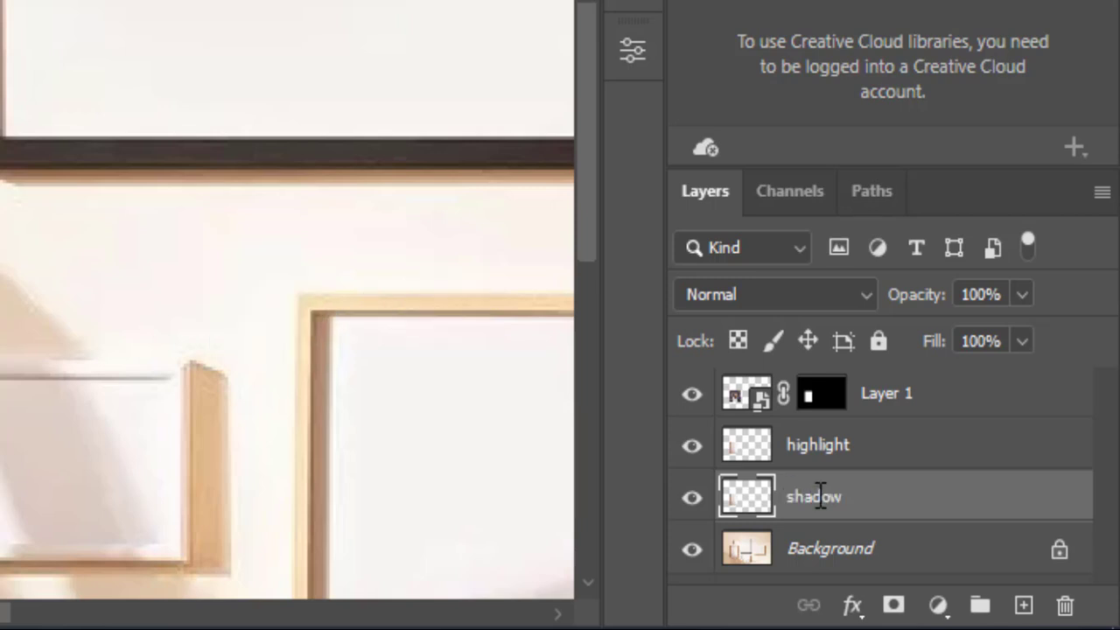
{"action": "left_click", "coordinate": [877, 411]}
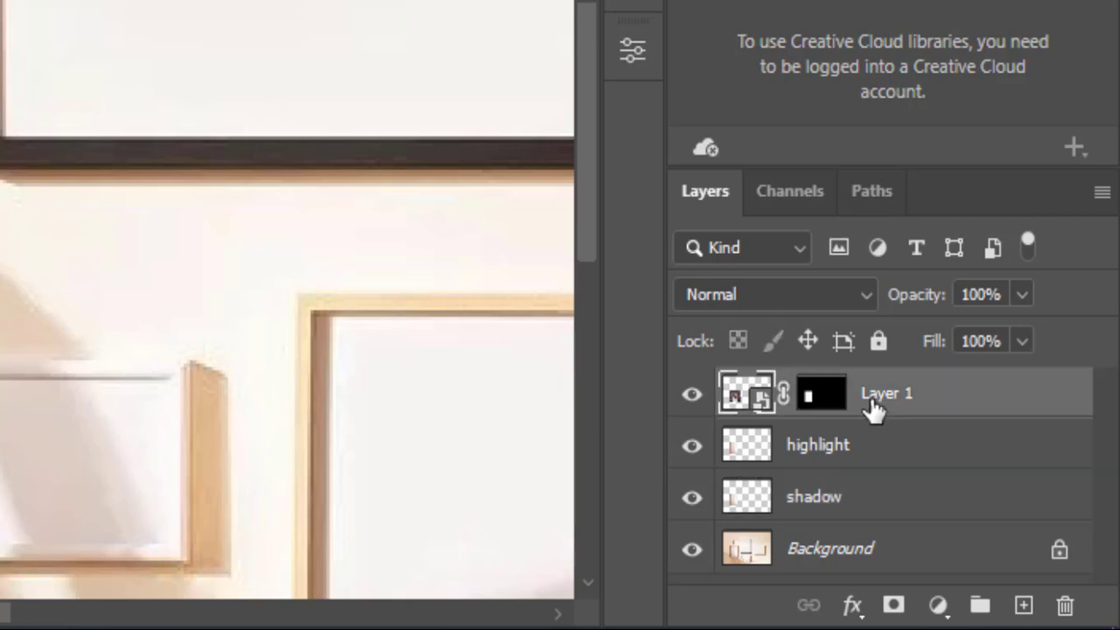
Move Layer 1 below shadow, set highlight to Screen blending, and hide shadow
{"action": "left_click_drag", "start_coordinate": [875, 410], "coordinate": [872, 500]}
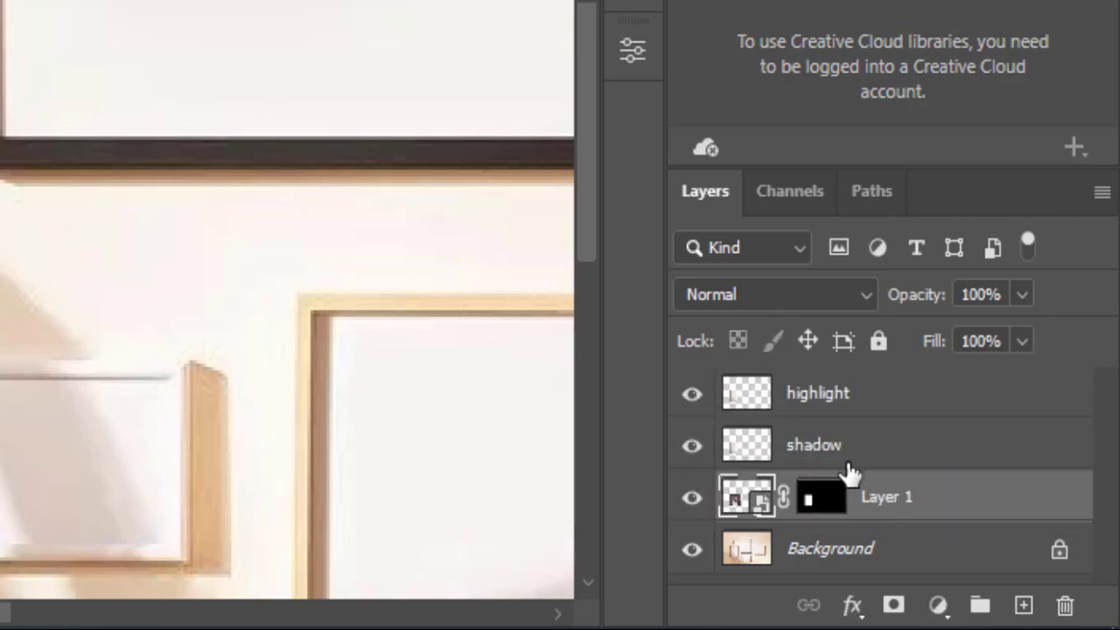
{"action": "left_click", "coordinate": [810, 391]}
{"action": "left_click", "coordinate": [862, 297]}
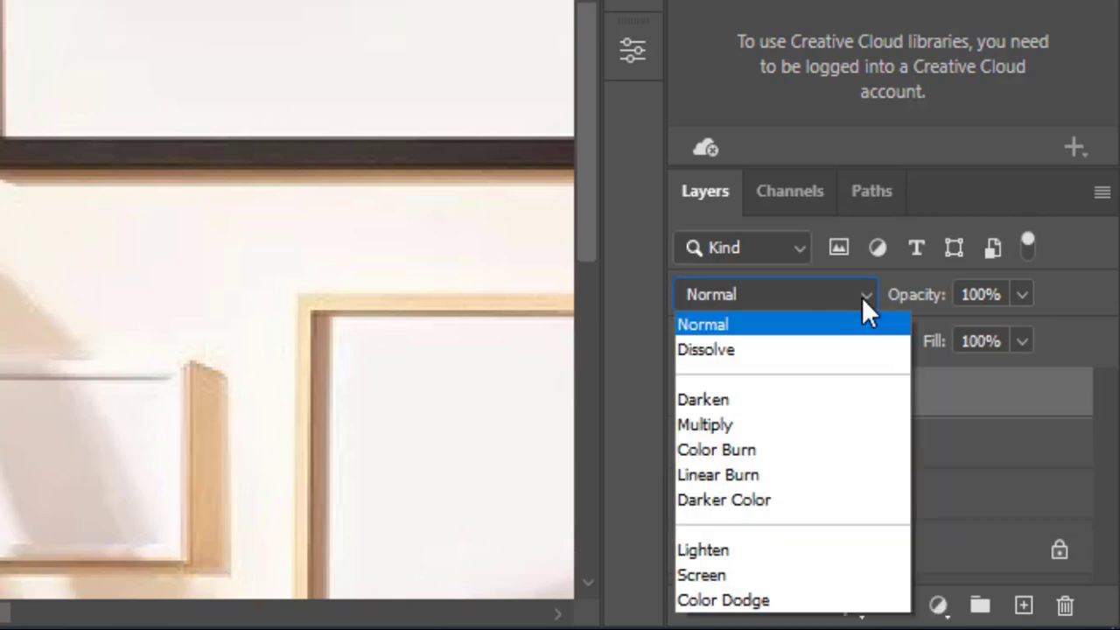
{"action": "scroll", "coordinate": [861, 302], "scroll_direction": "down", "scroll_amount": 5}
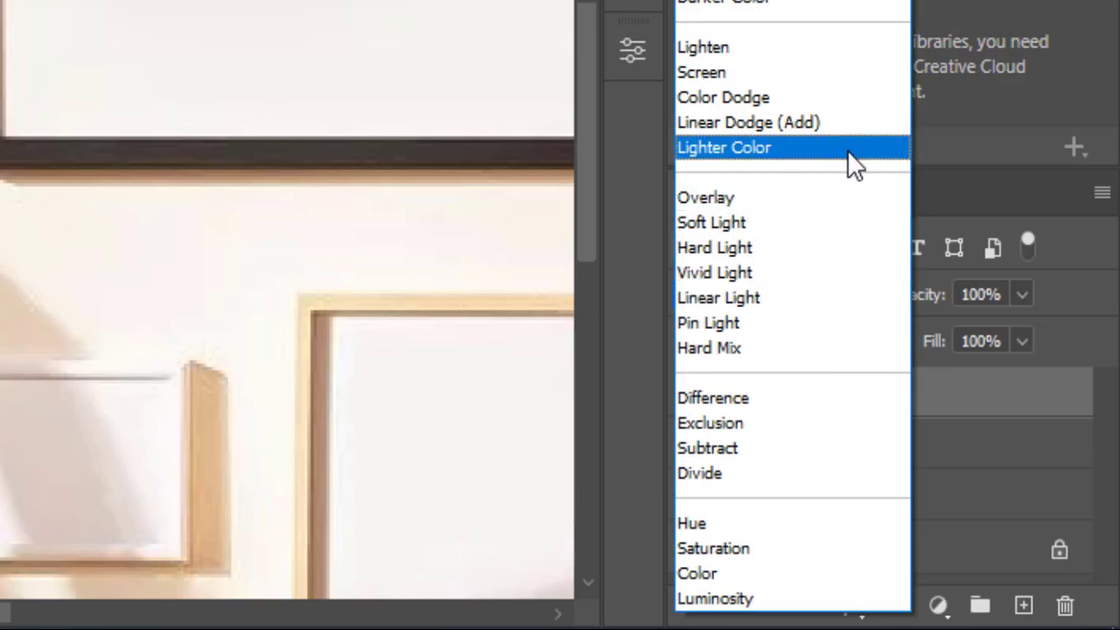
{"action": "left_click", "coordinate": [802, 75]}
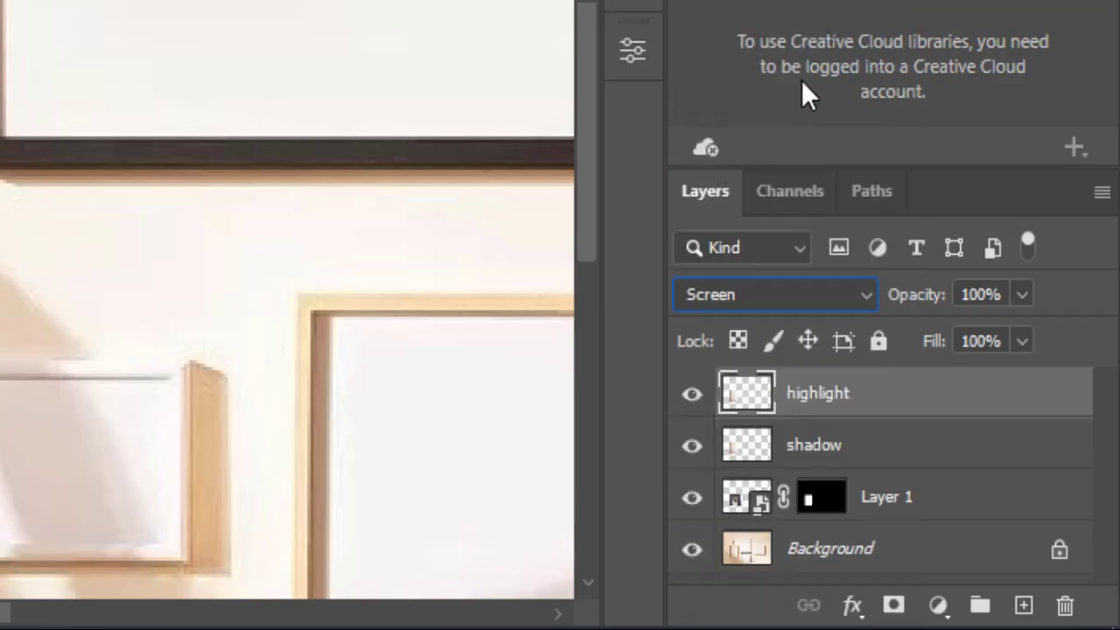
{"action": "left_click", "coordinate": [691, 445]}
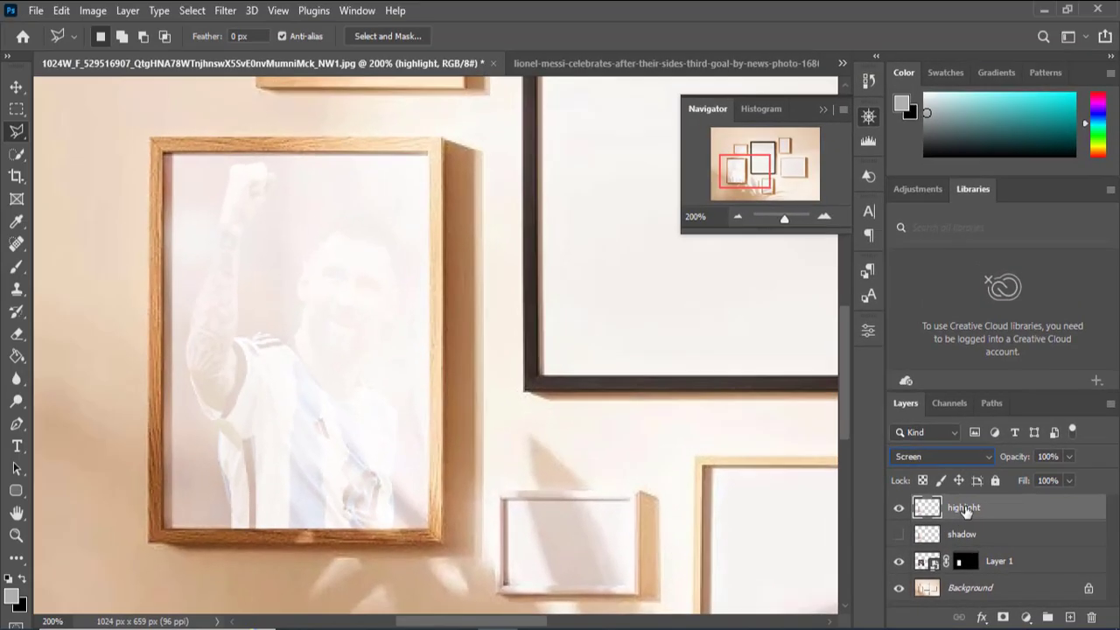
Raise the highlight layer's Levels black input slider to about 181
{"action": "key", "text": "ctrl+l"}
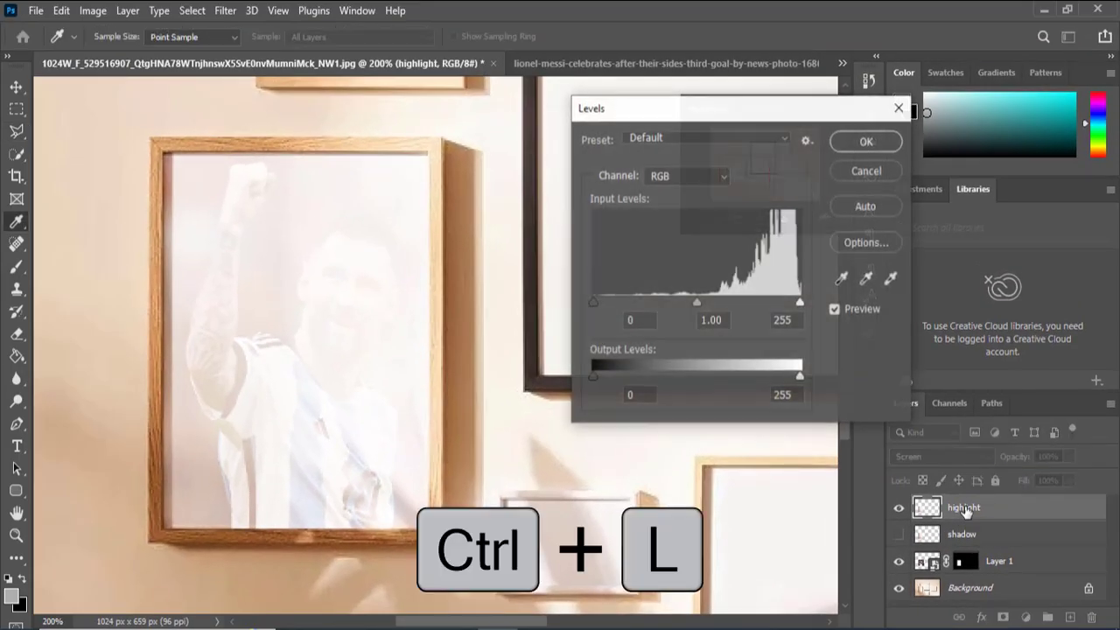
{"action": "mouse_move", "coordinate": [593, 302]}
{"action": "left_mouse_down"}
{"action": "mouse_move", "coordinate": [753, 302]}
{"action": "mouse_move", "coordinate": [740, 300]}
{"action": "left_mouse_up"}
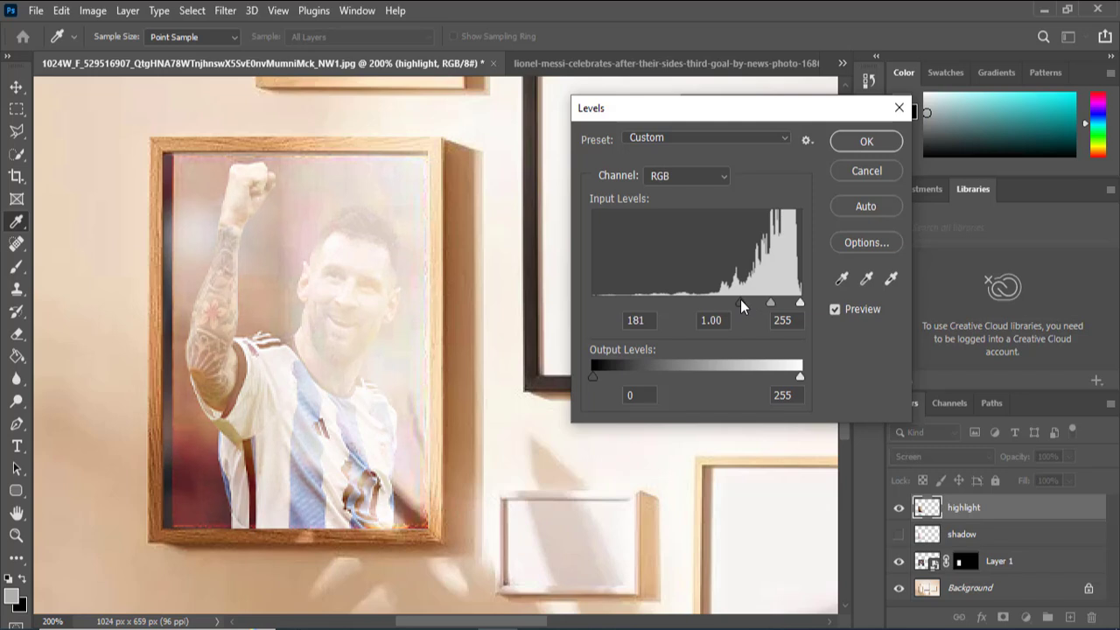
{"action": "left_click", "coordinate": [867, 142]}
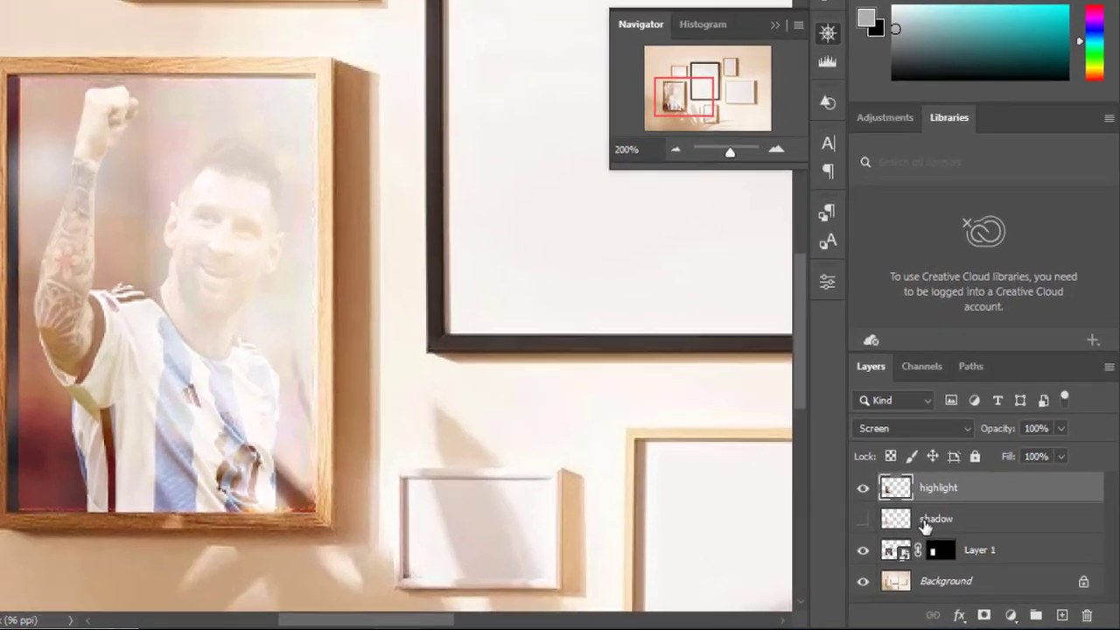
Unhide and select the shadow layer, then set its blend mode to Multiply
{"action": "left_click", "coordinate": [952, 536]}
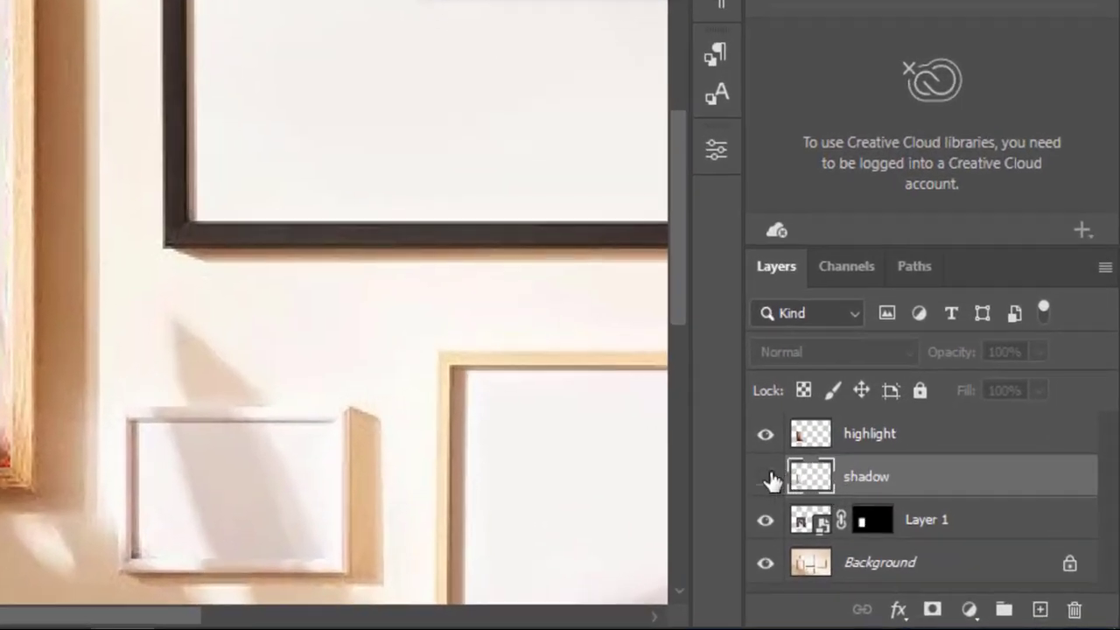
{"action": "left_click", "coordinate": [900, 534]}
{"action": "left_click", "coordinate": [862, 349]}
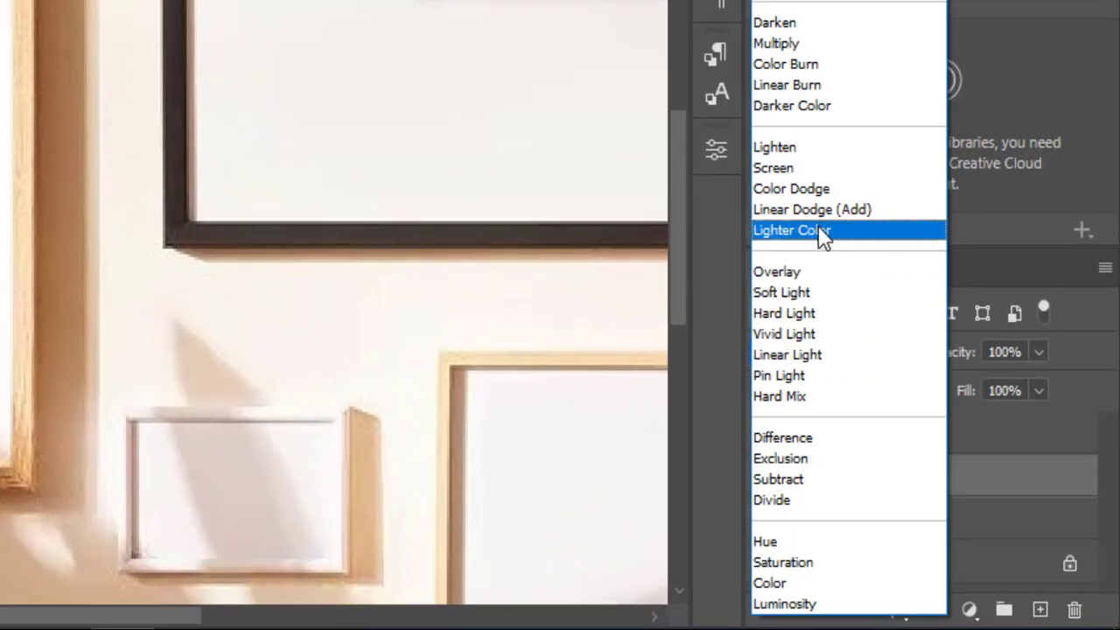
{"action": "left_click", "coordinate": [788, 45]}
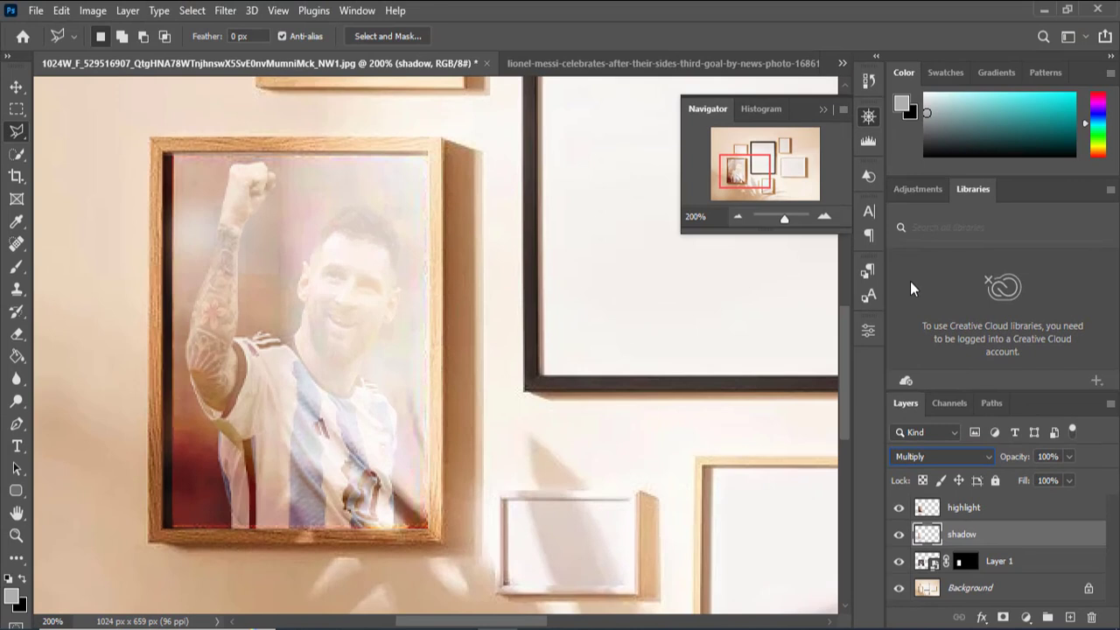
Lower the shadow layer's Levels white input slider to about 82
{"action": "key", "text": "ctrl+l"}
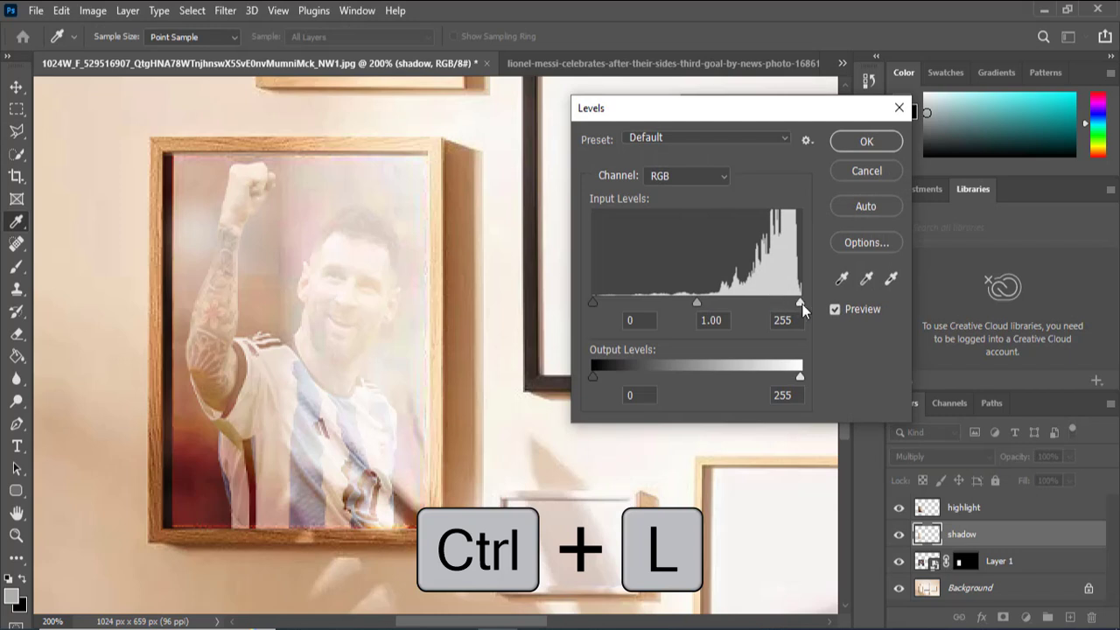
{"action": "mouse_move", "coordinate": [799, 302]}
{"action": "left_mouse_down"}
{"action": "mouse_move", "coordinate": [618, 300]}
{"action": "mouse_move", "coordinate": [659, 301]}
{"action": "left_mouse_up"}
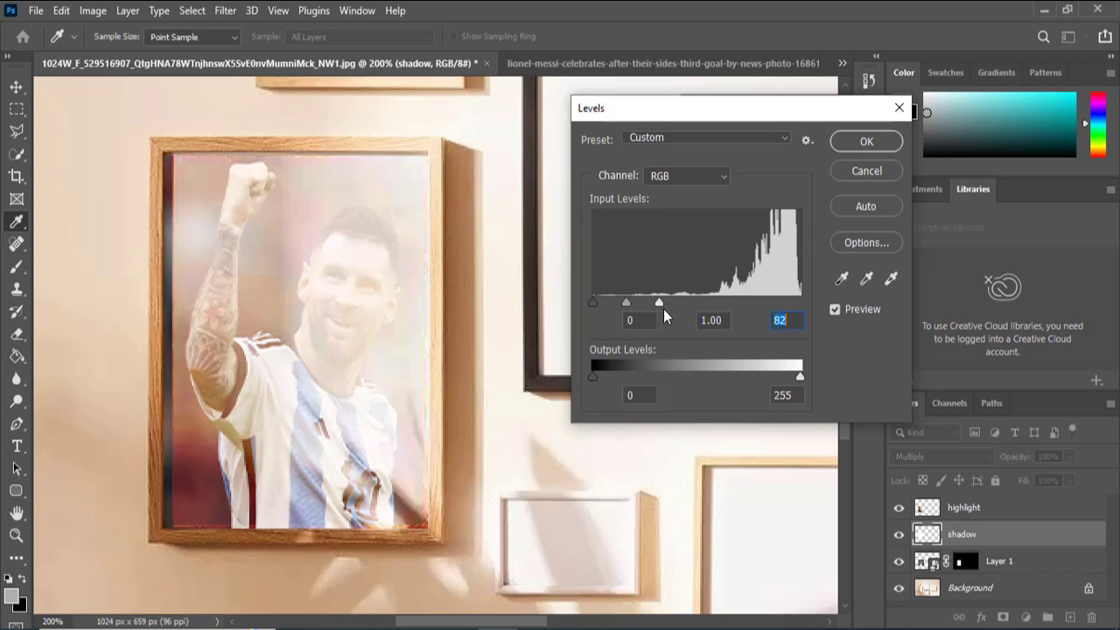
{"action": "left_click", "coordinate": [878, 142]}
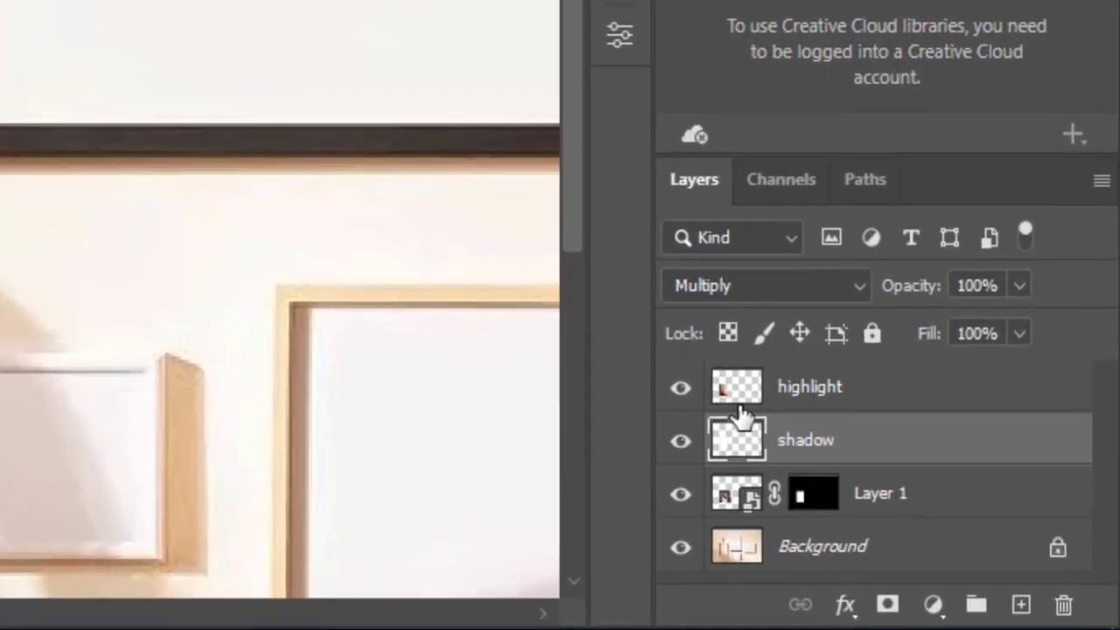
Set the highlight layer's opacity to 75% and zoom out to the whole mockup
{"action": "left_click", "coordinate": [792, 398]}
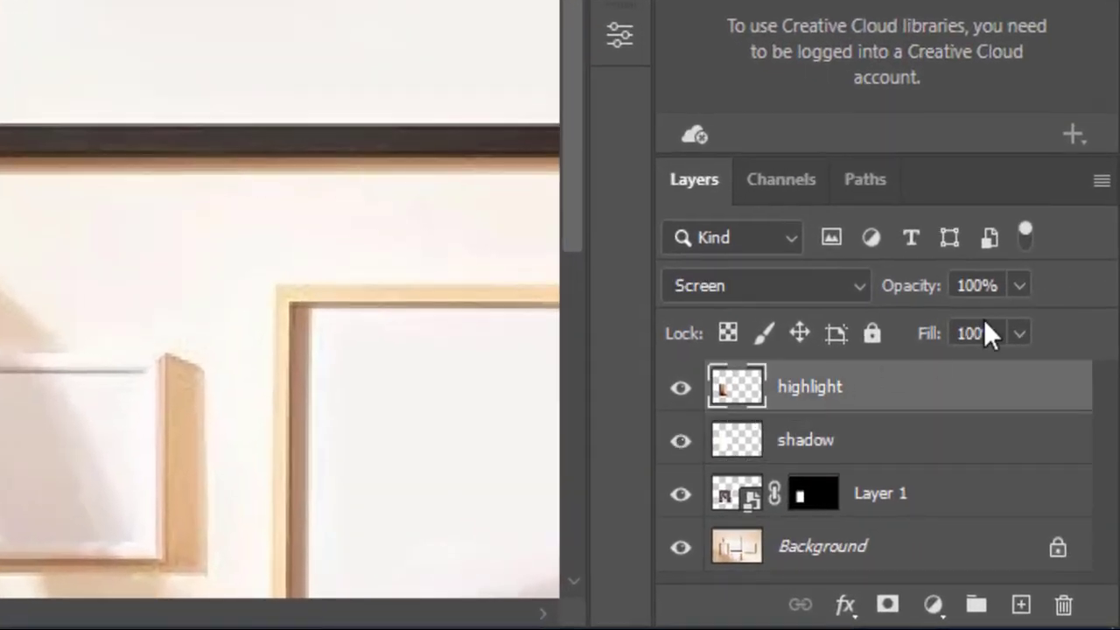
{"action": "left_click", "coordinate": [1021, 286]}
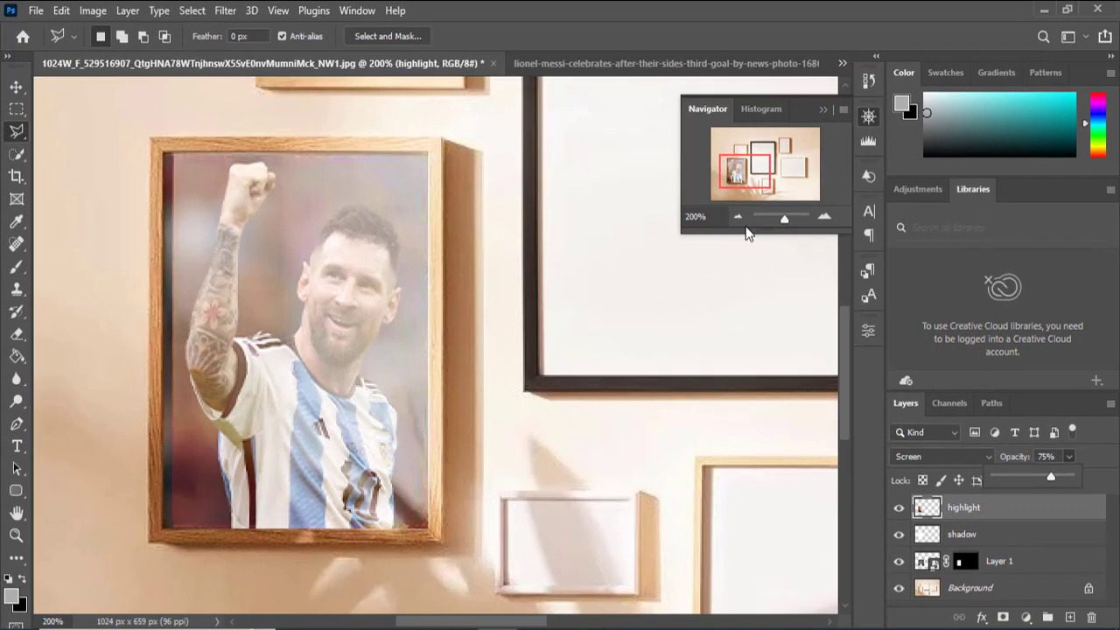
{"action": "left_click", "coordinate": [741, 222]}
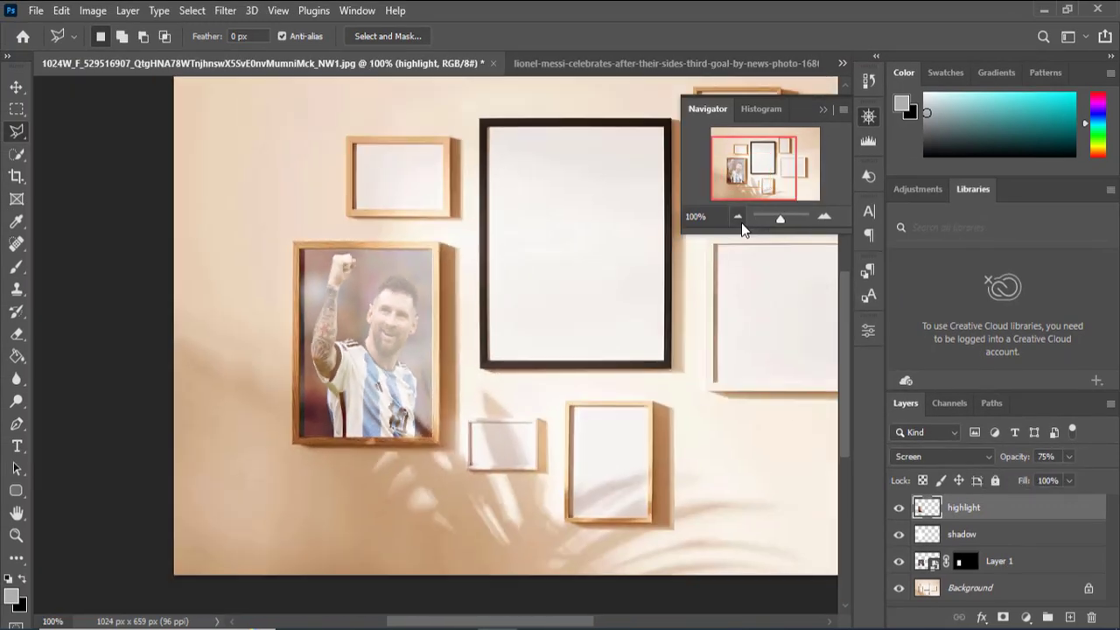
{"action": "left_click", "coordinate": [741, 222]}
{"action": "left_click", "coordinate": [16, 110]}
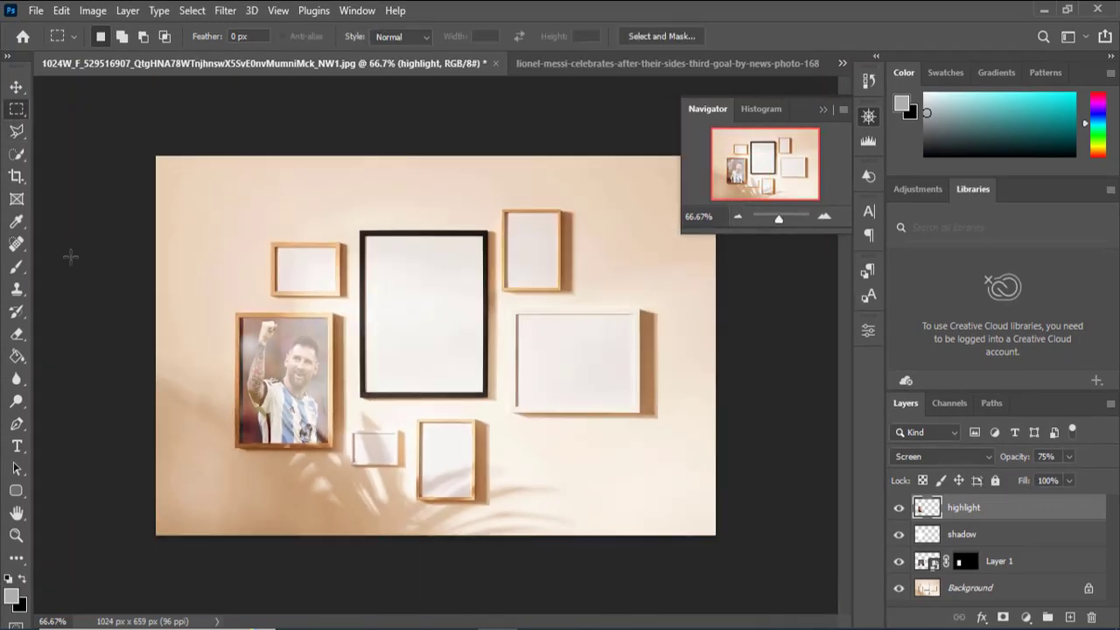